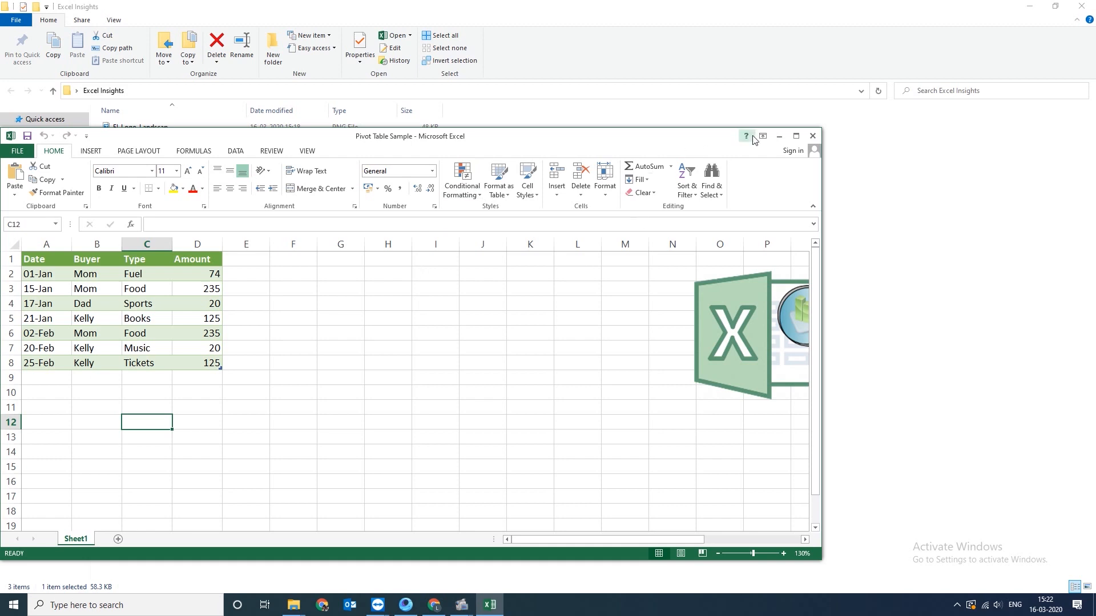
Maximize the workbook window and review the expense table's Date, Buyer, Type and Amount headers
click(795, 136)
drag(33, 129, 203, 226)
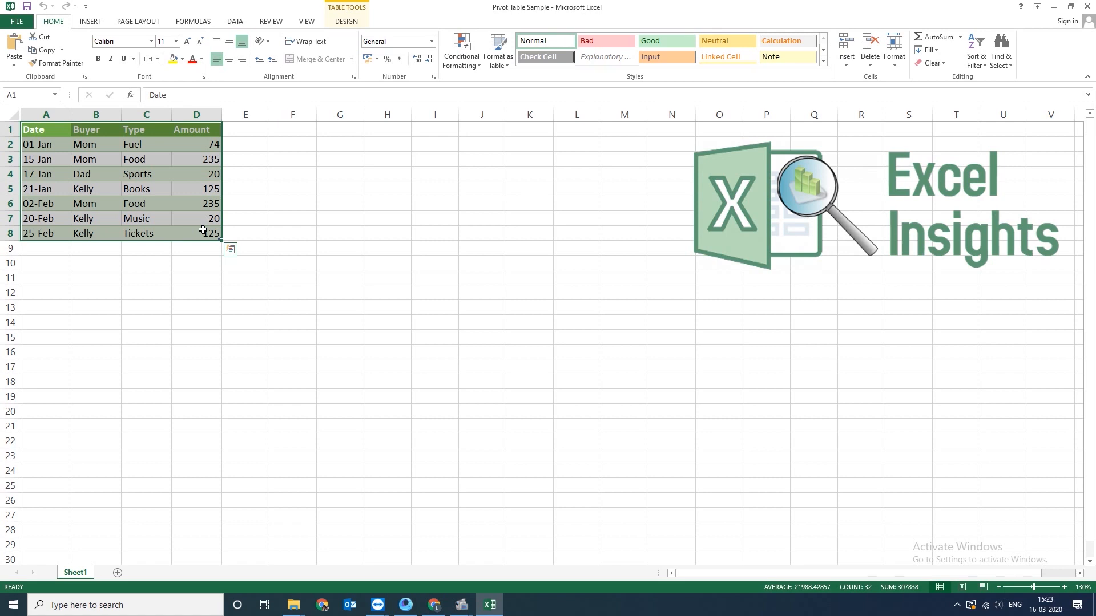
click(48, 133)
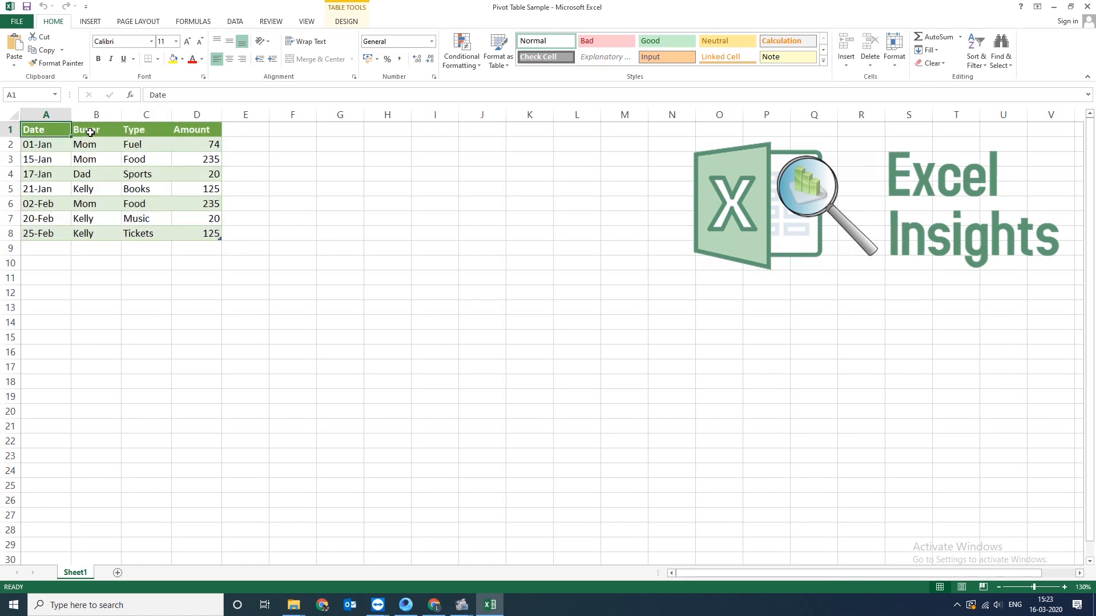
click(105, 133)
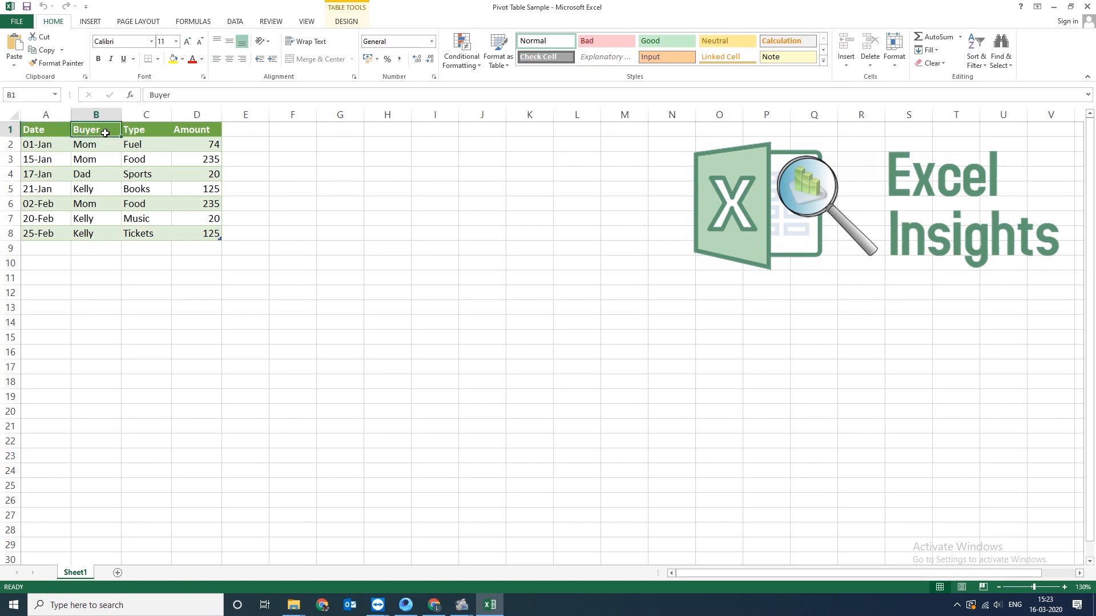
click(159, 130)
click(194, 127)
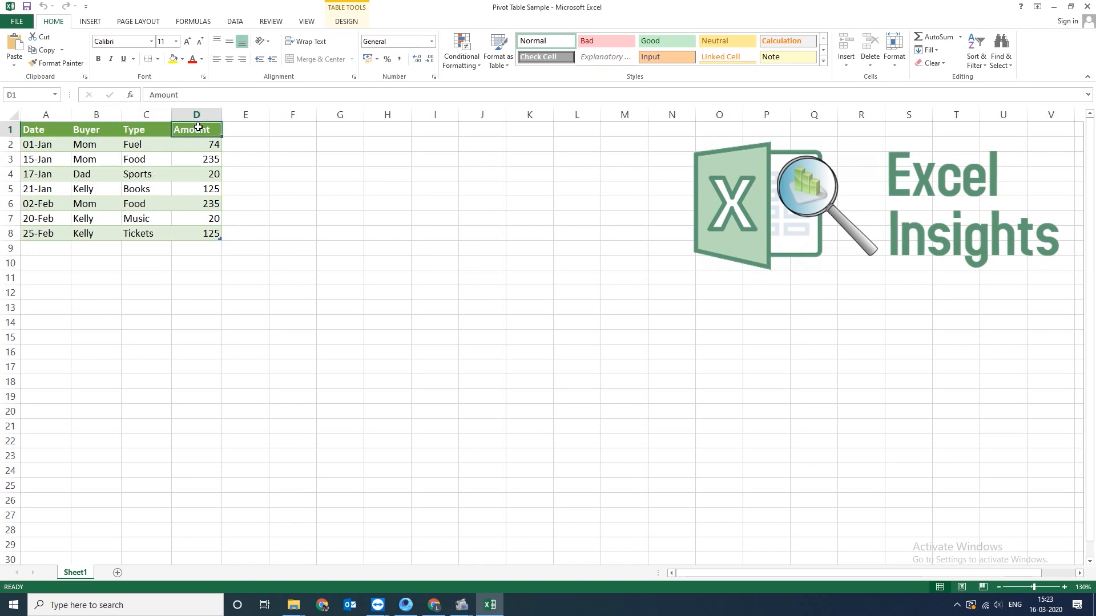
Examine the buyer, type and amount entries in the first two records of the expense table
click(102, 144)
click(102, 154)
click(103, 147)
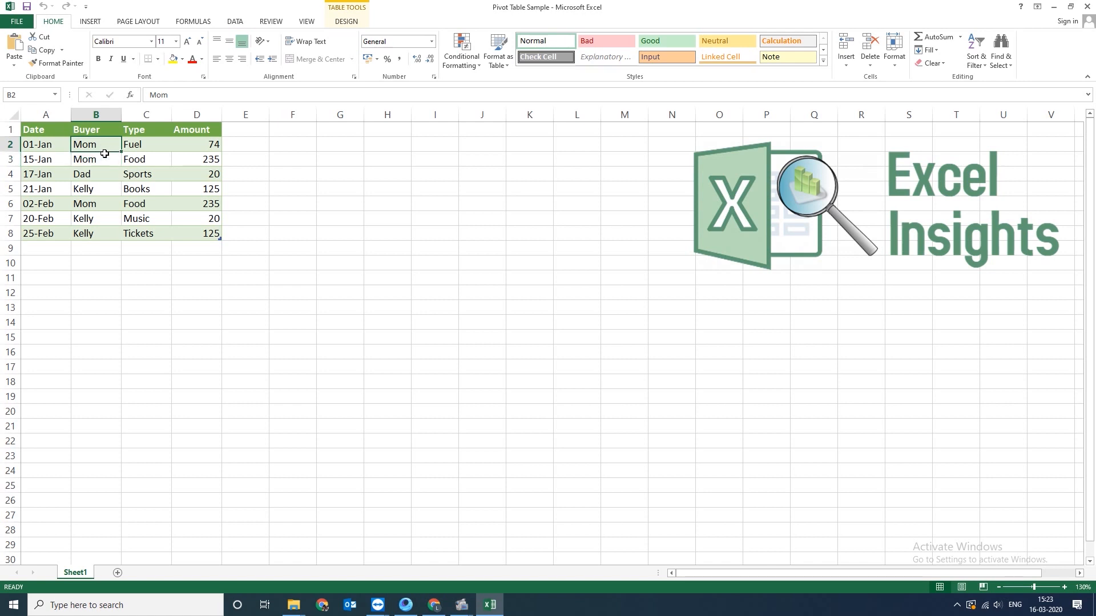
click(102, 157)
click(105, 145)
click(194, 154)
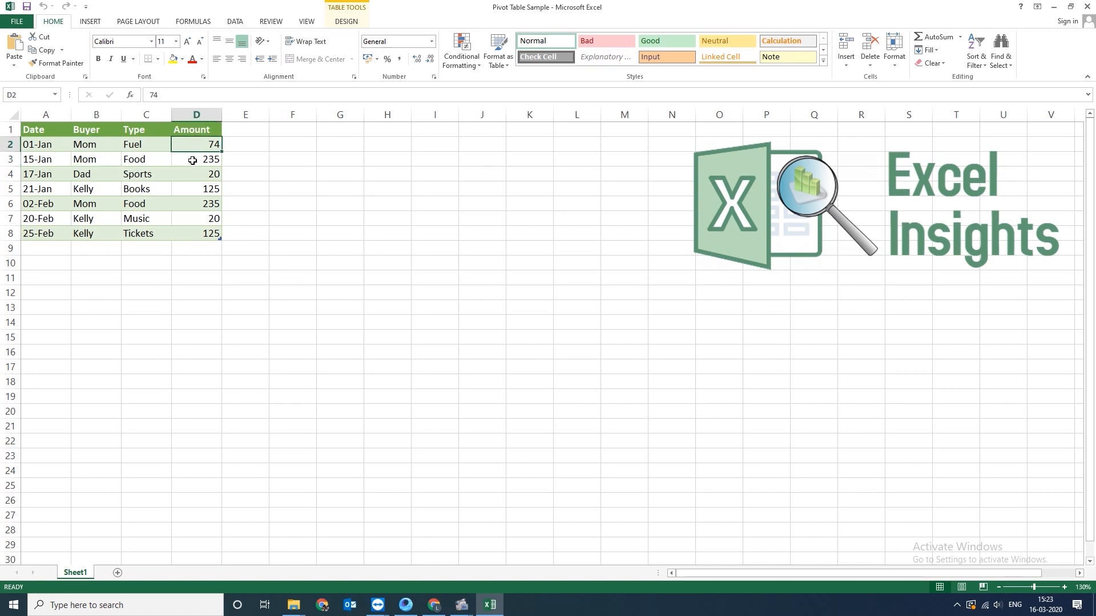
click(138, 146)
click(143, 159)
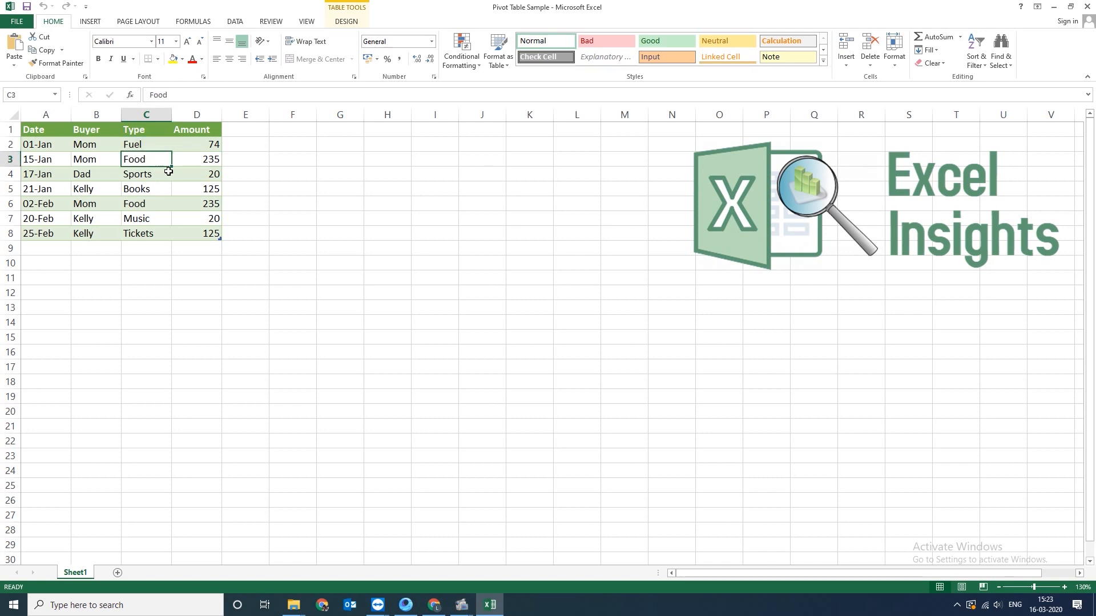
click(202, 145)
click(202, 159)
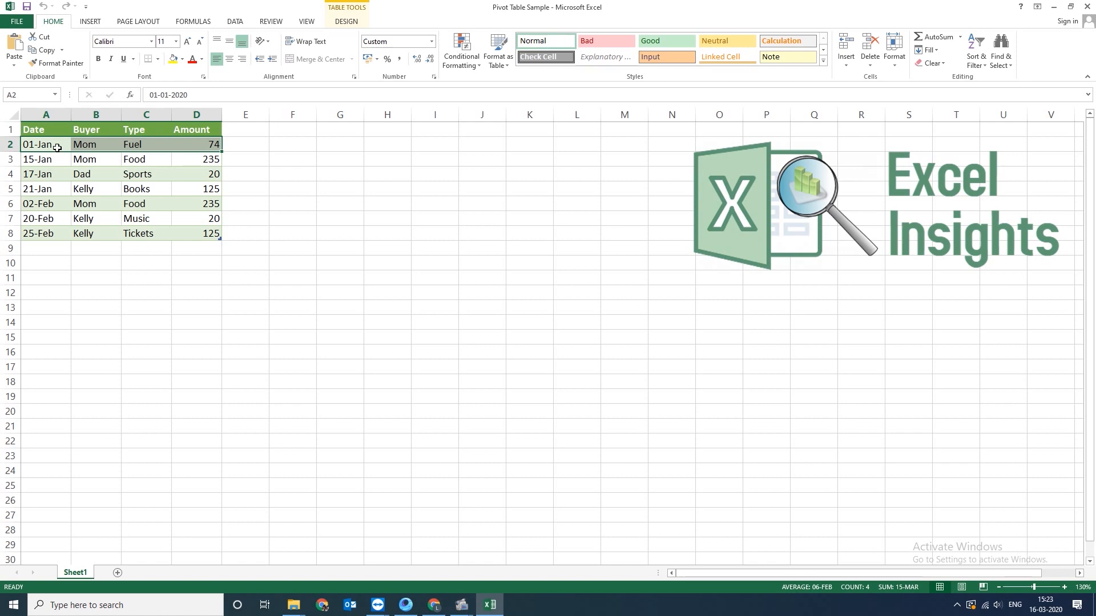
drag(46, 144, 197, 141)
Clear the column header in cell C1, and re-enter it as "Type"
click(142, 131)
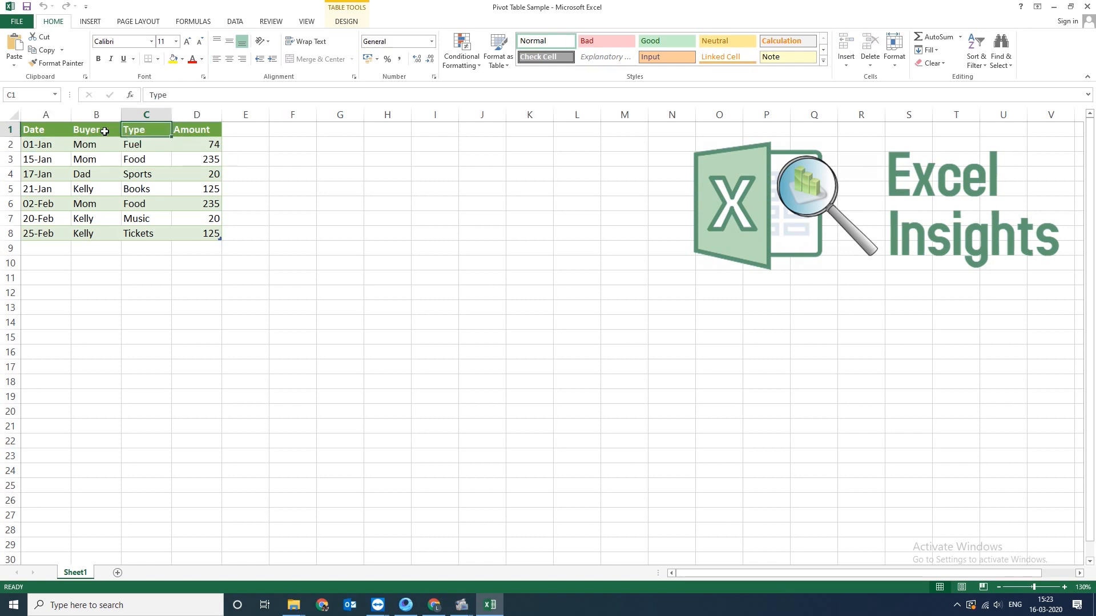
click(112, 129)
click(141, 128)
key(Delete)
click(155, 153)
click(158, 133)
click(142, 163)
click(156, 132)
text(Type)
key(Return)
click(156, 132)
Review the full data range A1:D8, including the date and buyer of the first record
click(47, 129)
drag(47, 129, 206, 231)
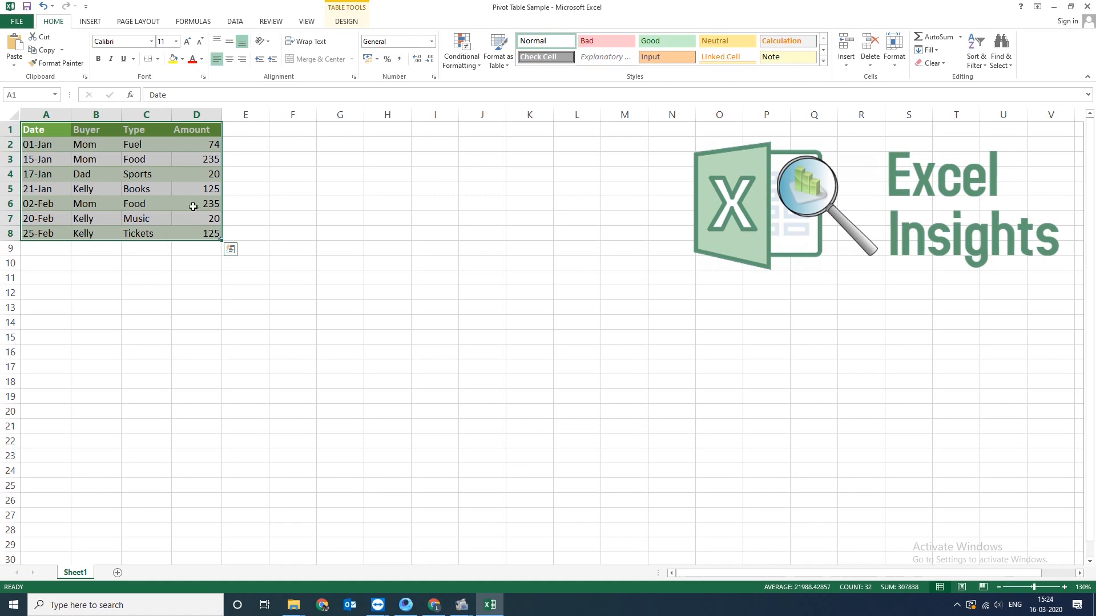
click(59, 145)
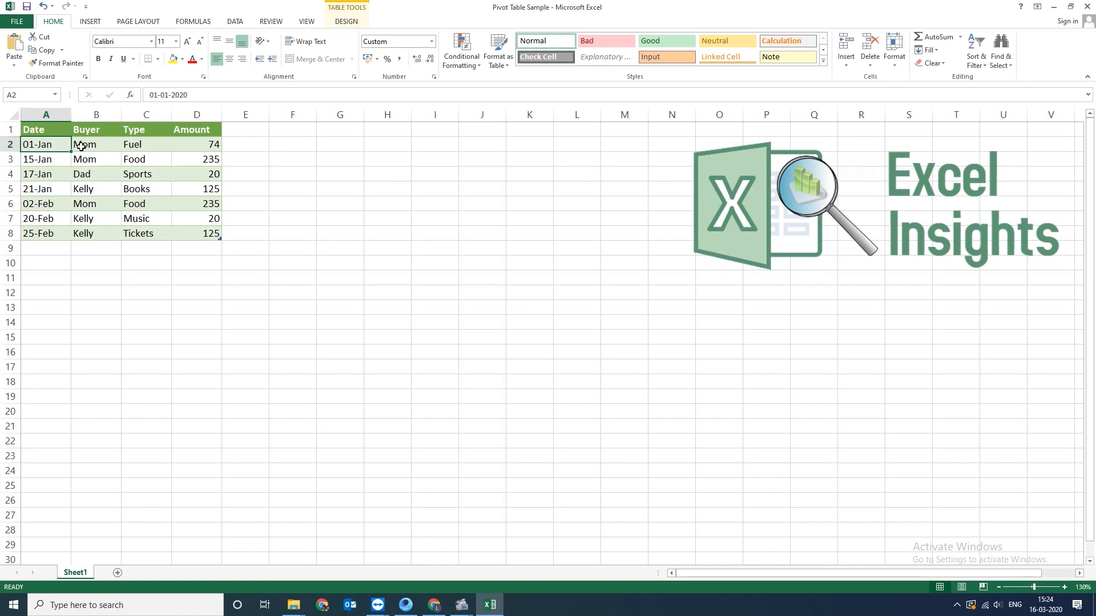
click(87, 145)
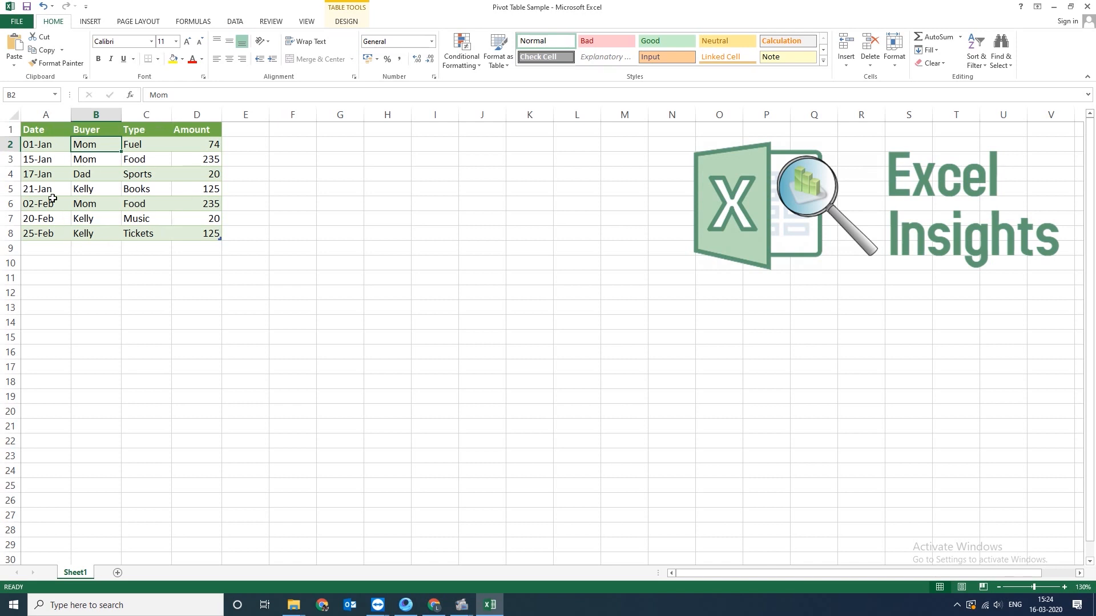
drag(34, 133, 192, 231)
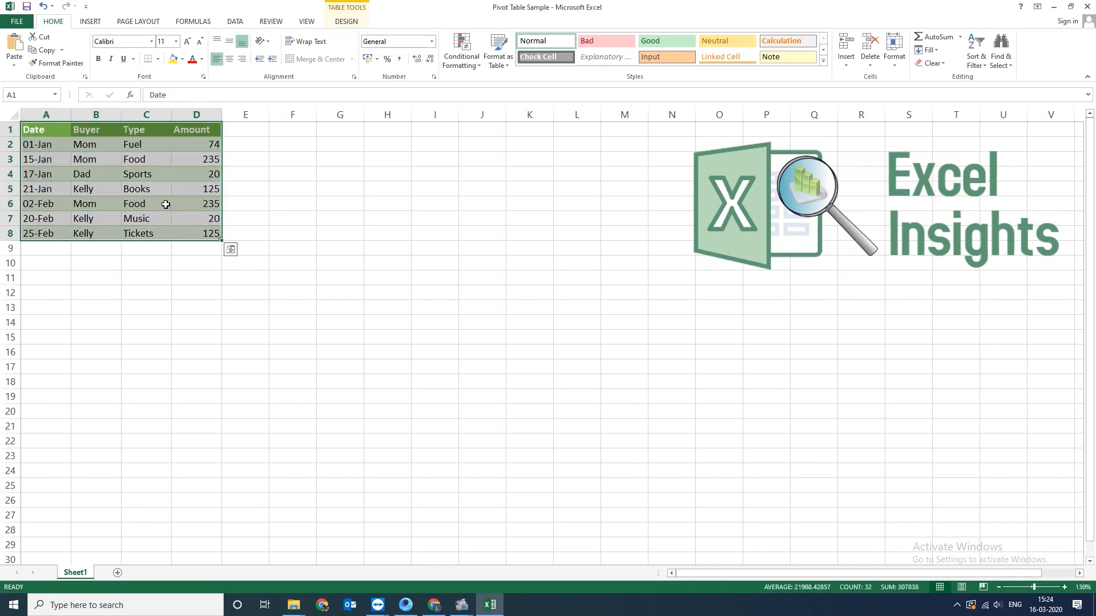
Create a PivotTable from Table1 on a new worksheet
click(48, 134)
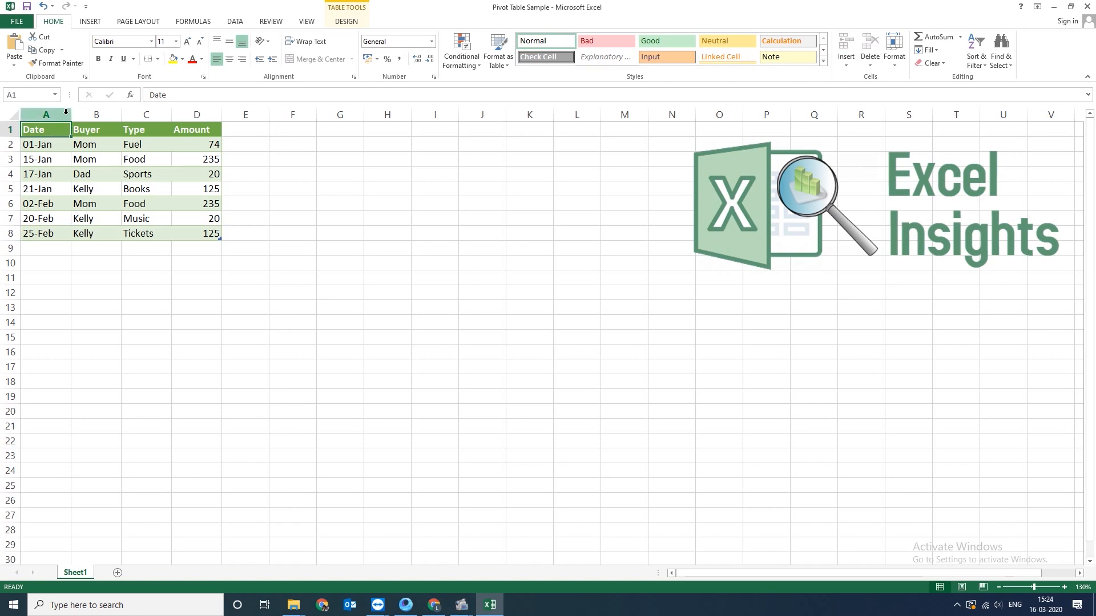
click(98, 25)
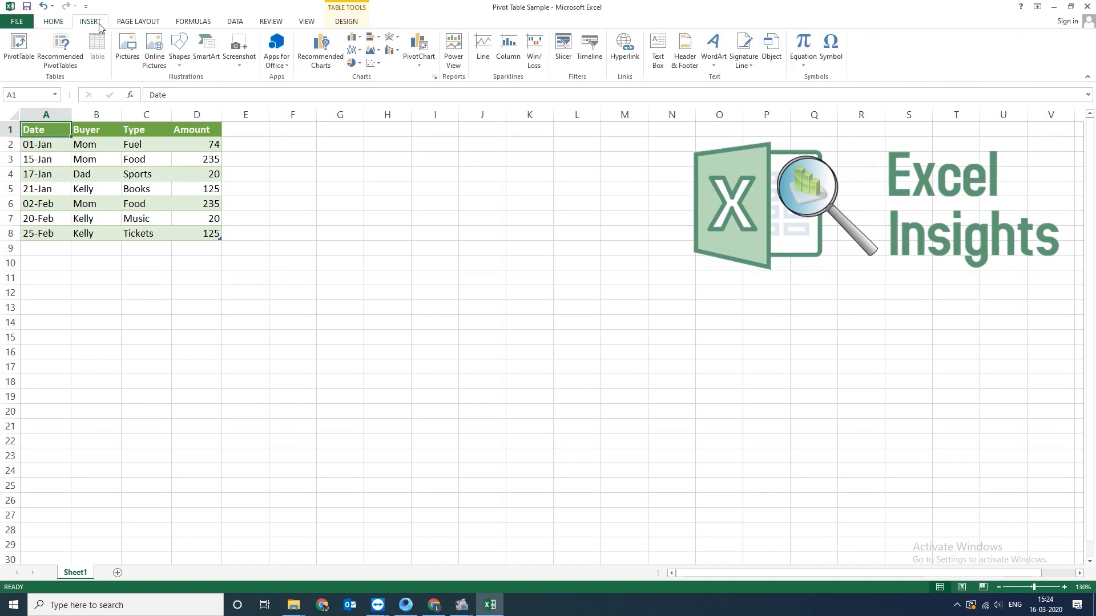
click(22, 49)
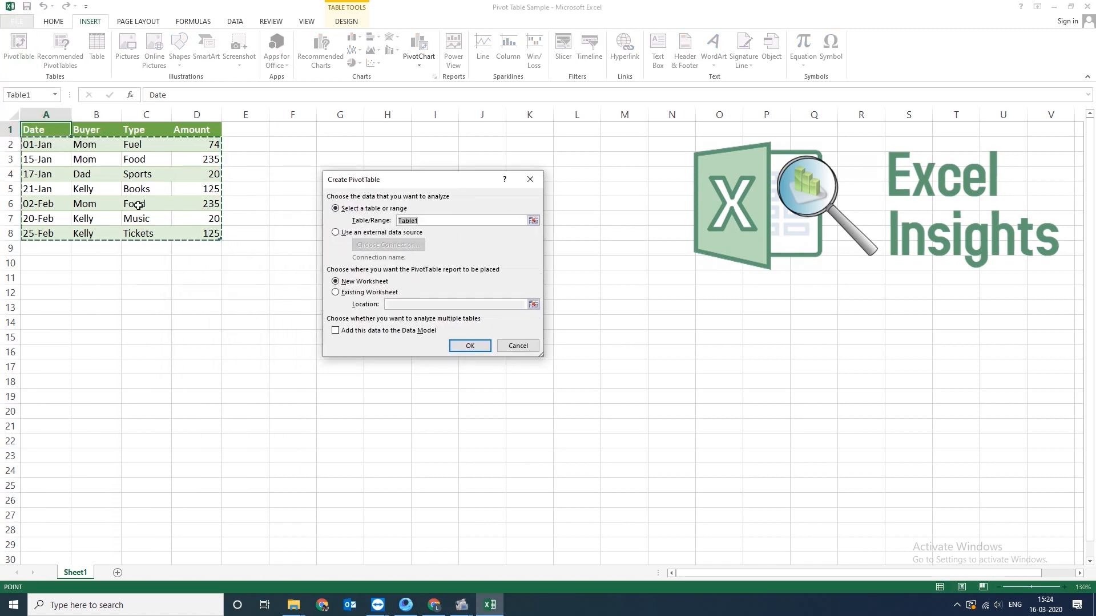
click(473, 348)
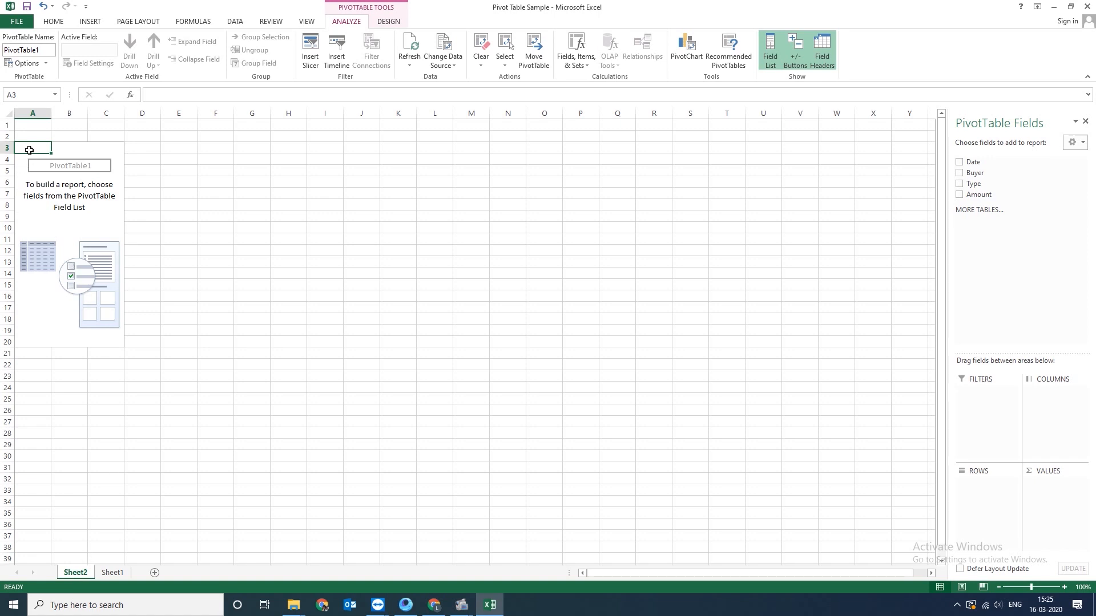
Examine the empty PivotTable report area in A3:C20 and its field list
drag(30, 149, 114, 341)
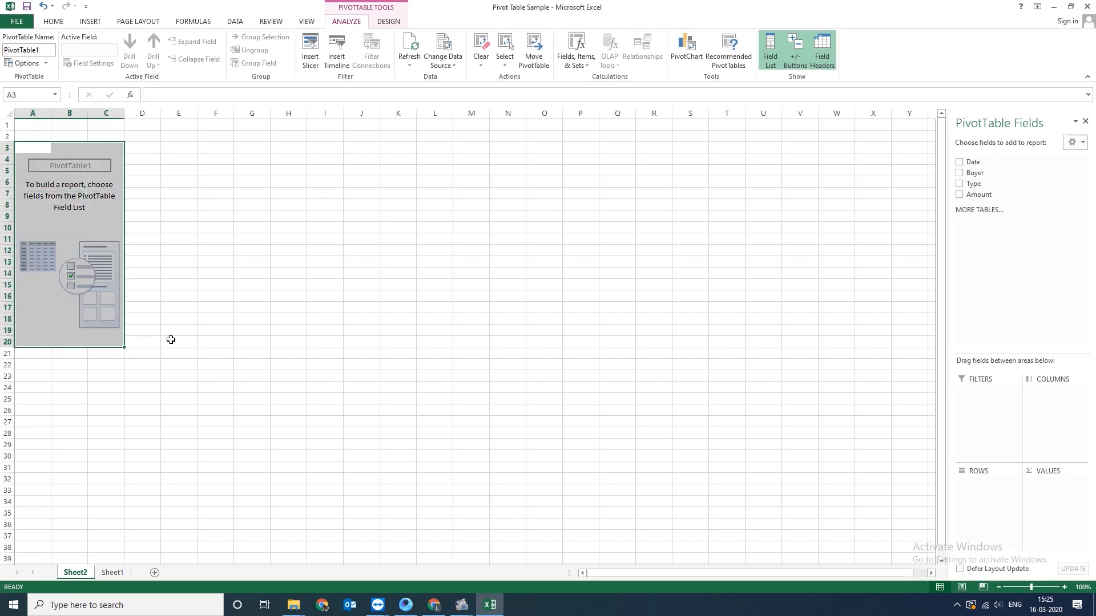
click(215, 330)
click(37, 149)
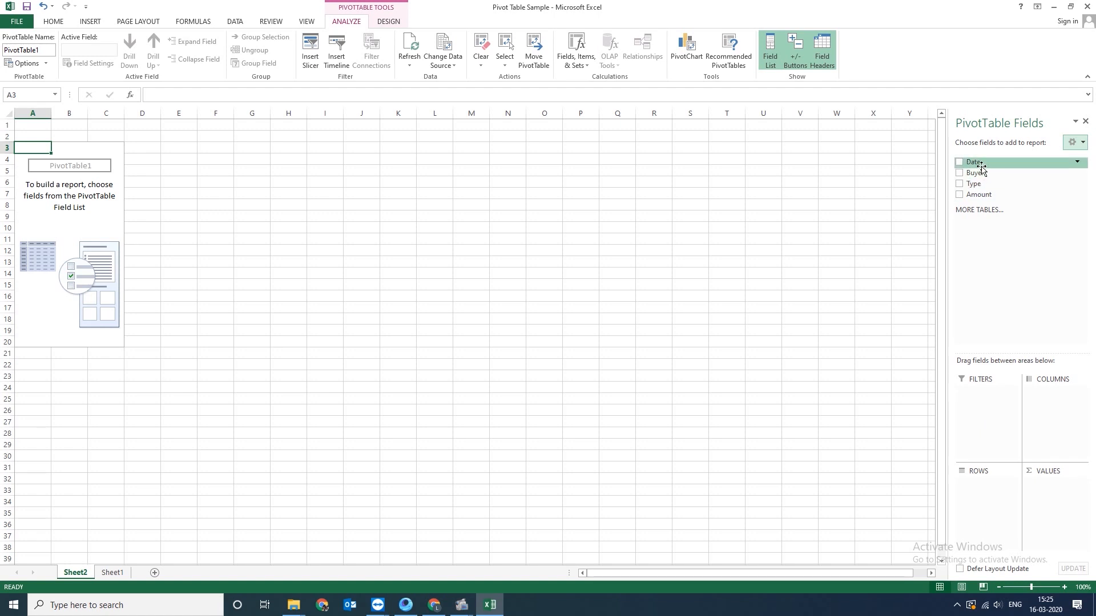
Add the Date field to the PivotTable as a report filter
drag(980, 168, 986, 420)
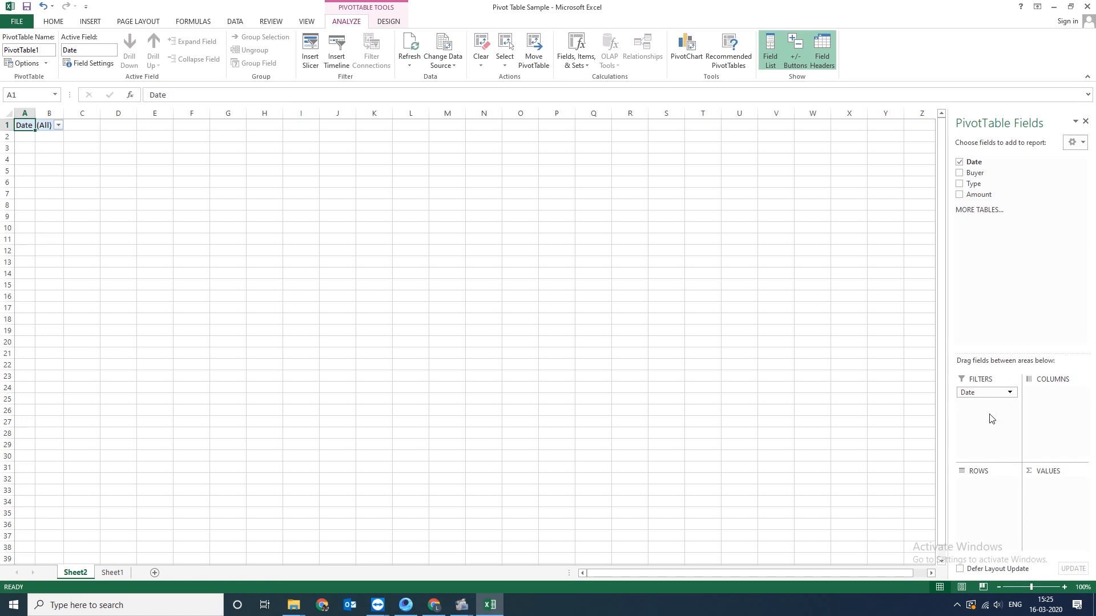
click(45, 125)
click(31, 126)
click(46, 125)
Try selecting multiple dates (15-Jan, 21-Jan and 25-Feb) in the Date filter, cancel the selection and remove Date from the filters
click(58, 125)
click(33, 189)
click(32, 197)
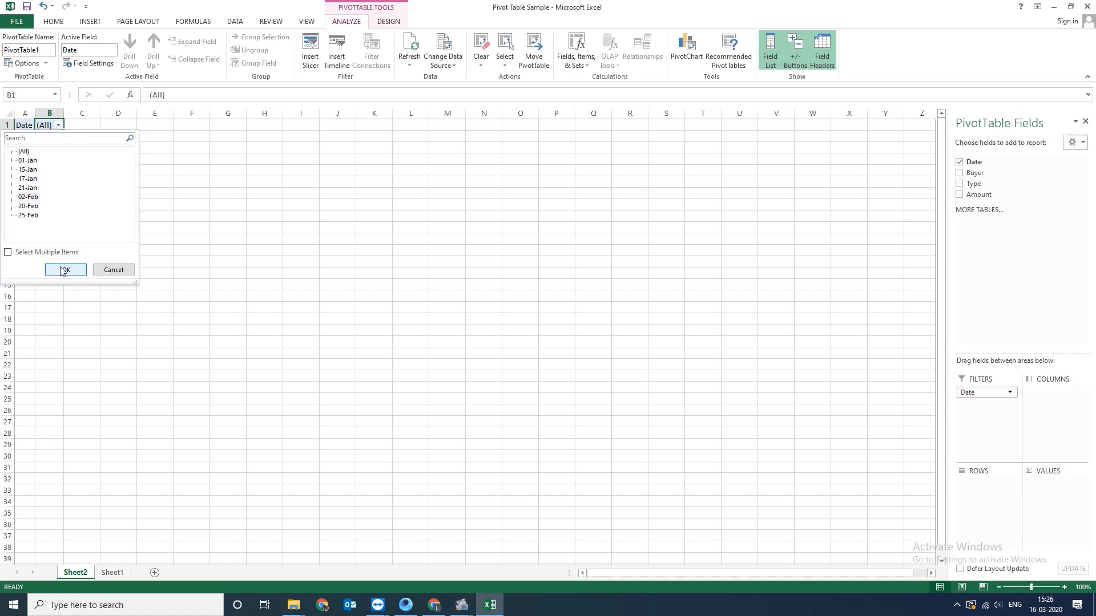
click(31, 188)
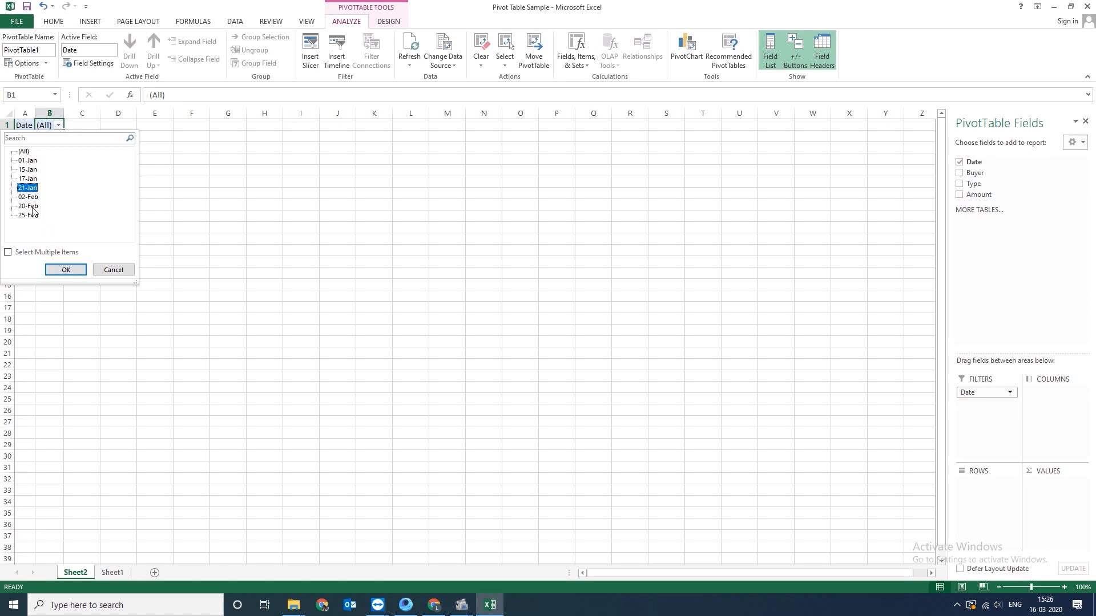
click(9, 253)
click(21, 170)
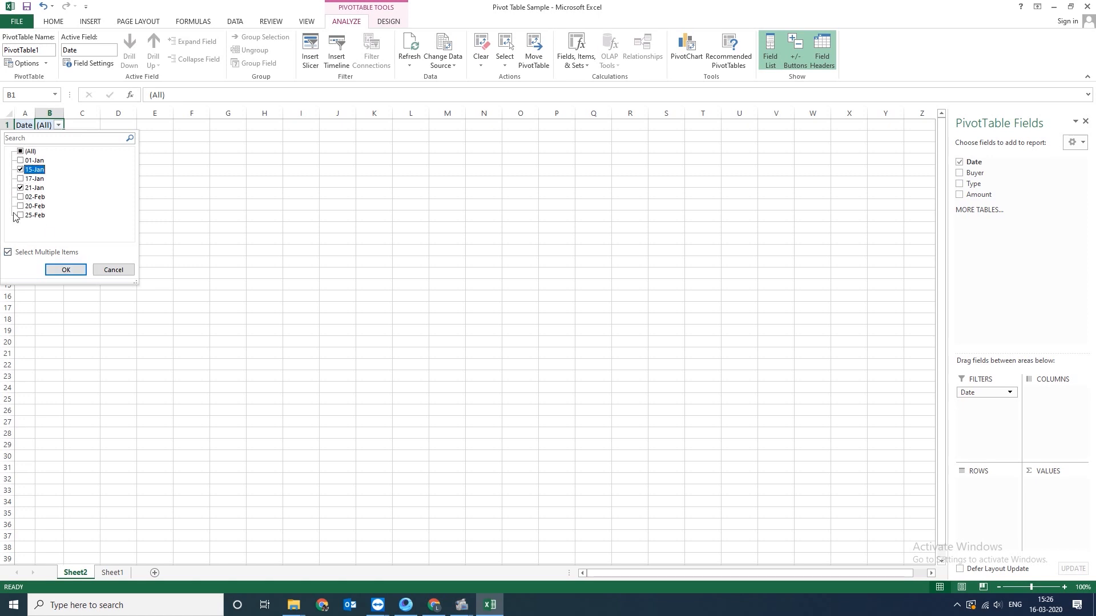
click(21, 216)
click(113, 269)
drag(981, 394, 996, 204)
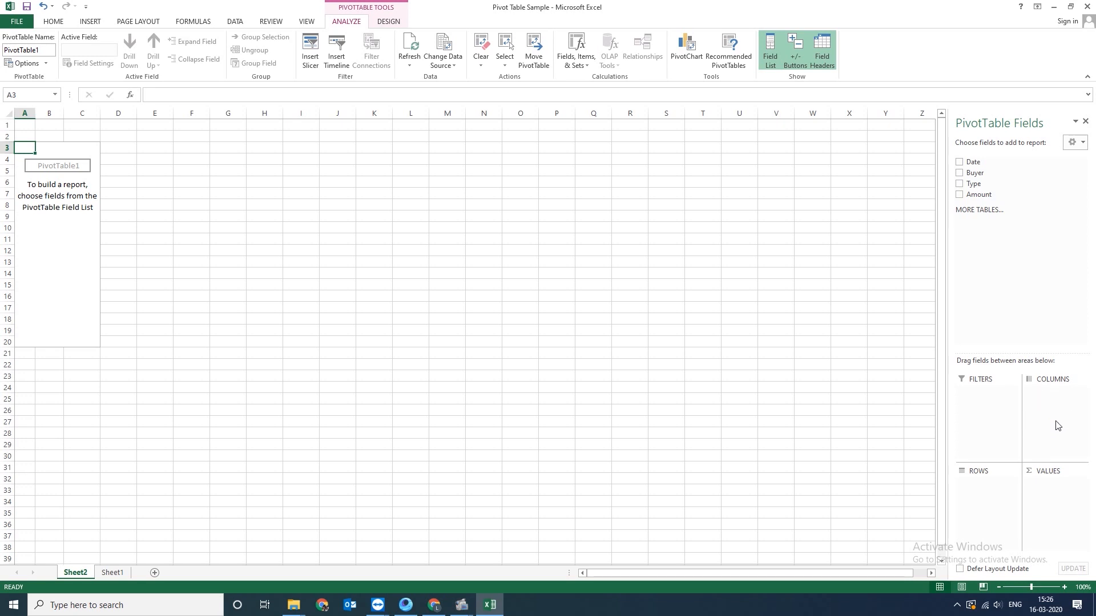
click(244, 170)
drag(266, 164, 574, 170)
drag(230, 171, 503, 169)
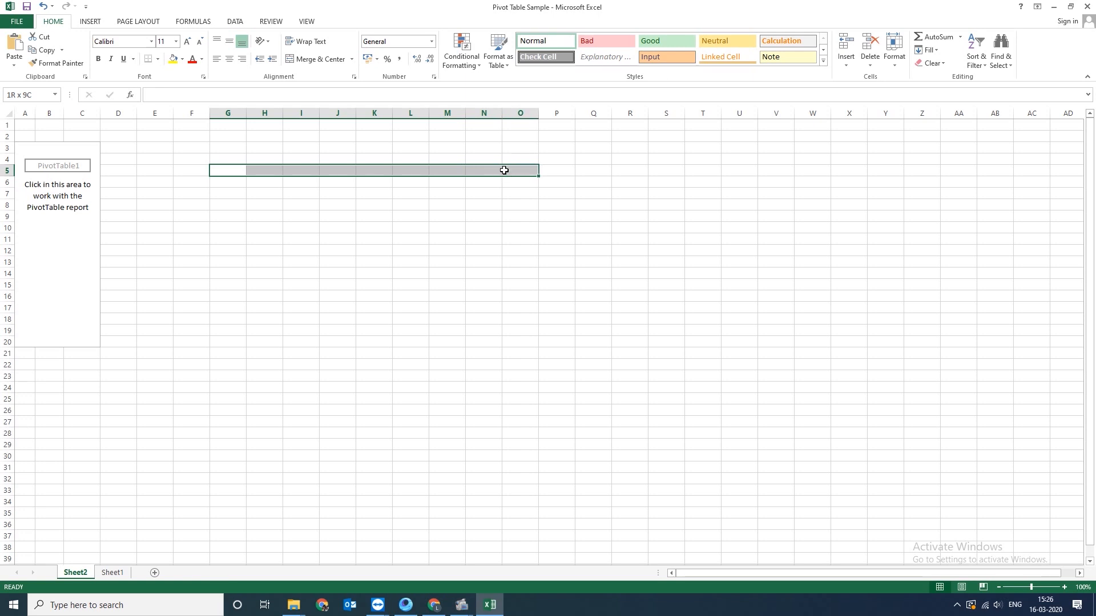
drag(190, 181, 188, 289)
click(67, 228)
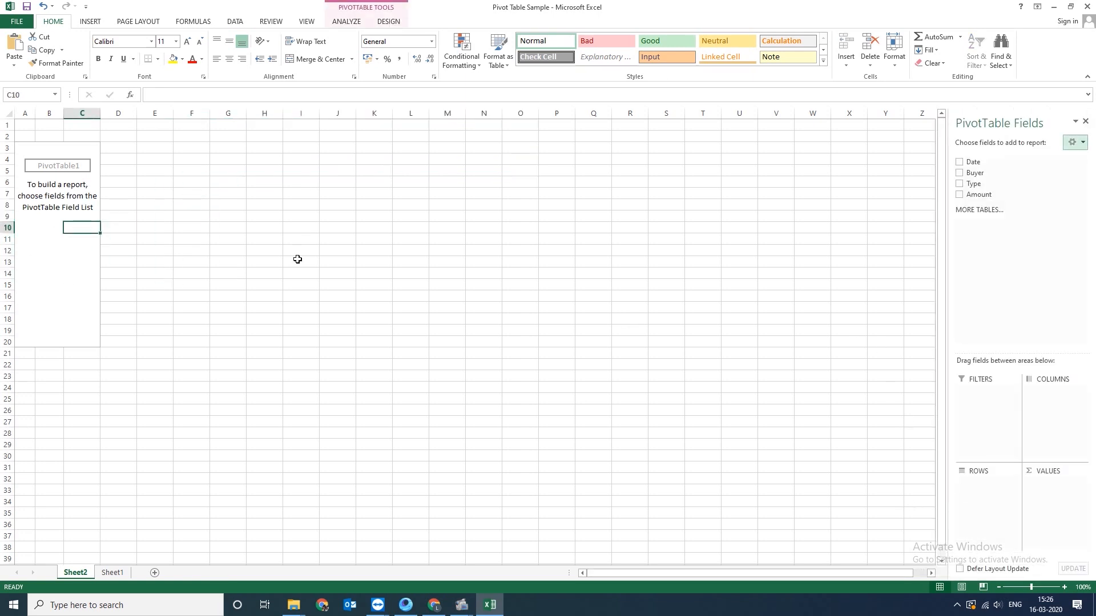
drag(213, 176, 215, 259)
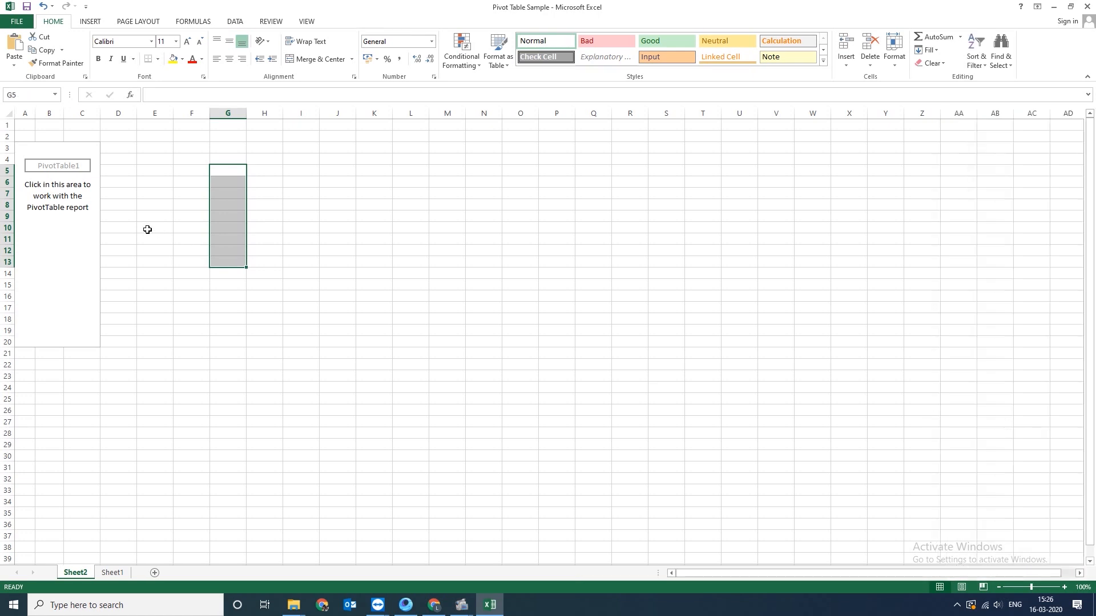
Summarize the sum of Amount per buyer by adding Amount as values and Buyer as rows in the PivotTable
click(38, 240)
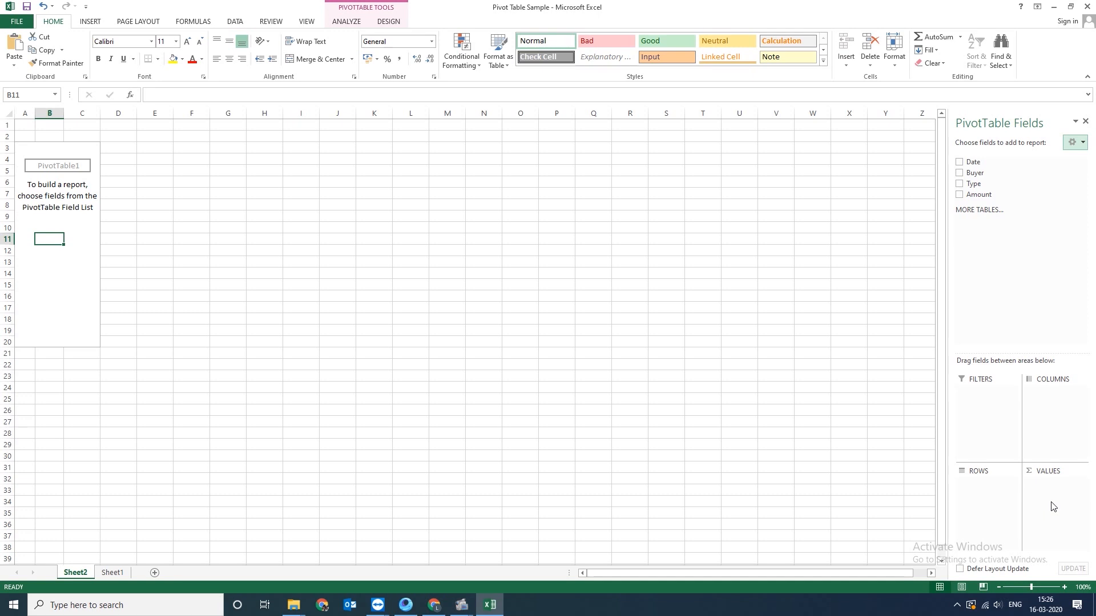
drag(975, 195, 1049, 494)
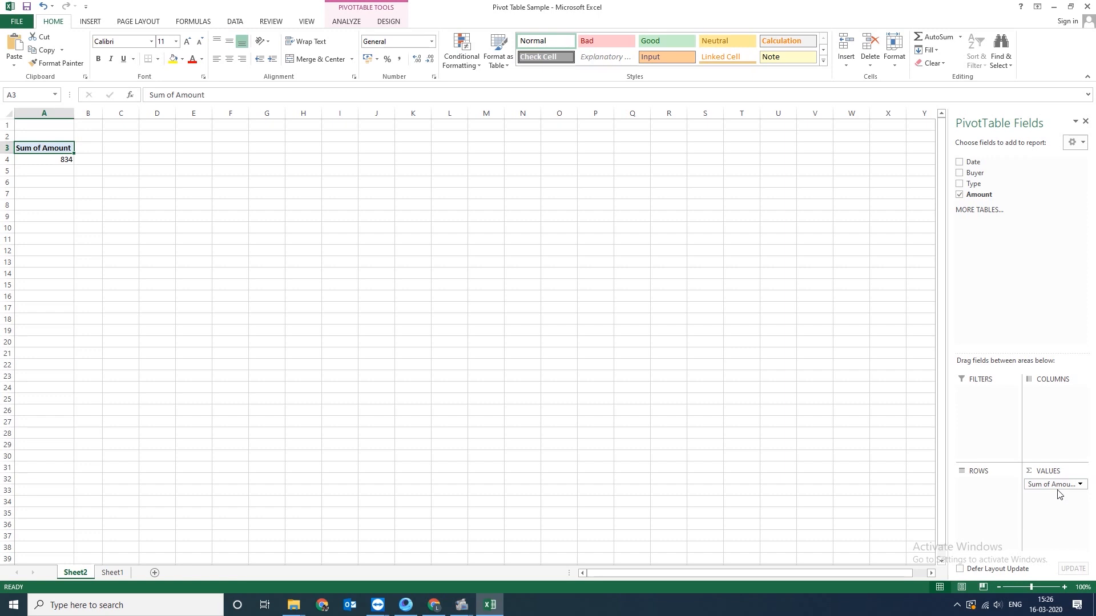
drag(977, 173, 1002, 503)
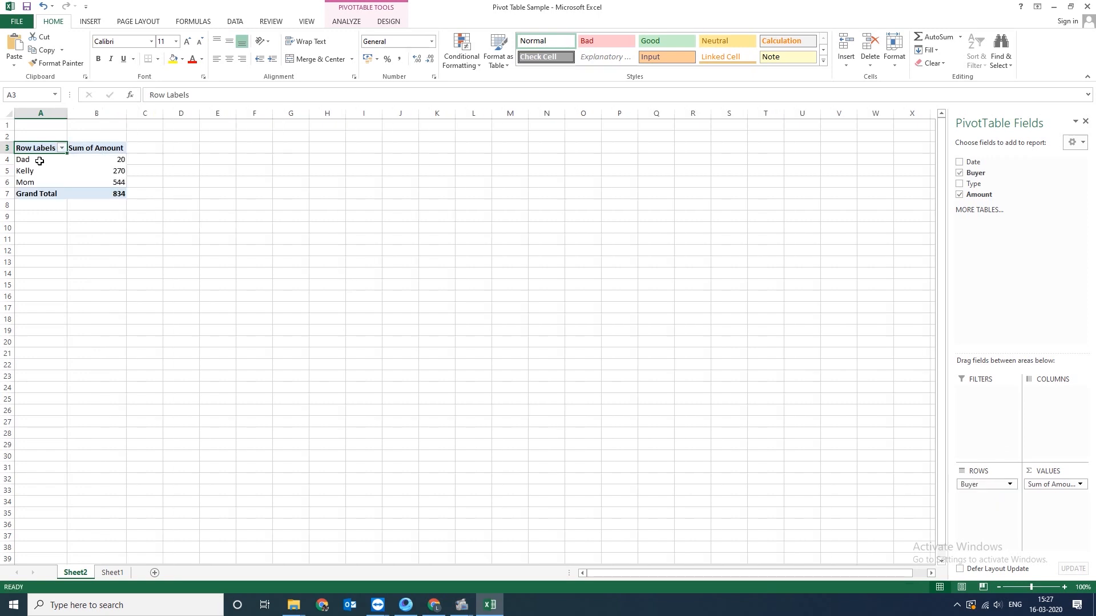
Examine the summed amount for each buyer in the PivotTable
click(40, 160)
click(107, 160)
click(41, 159)
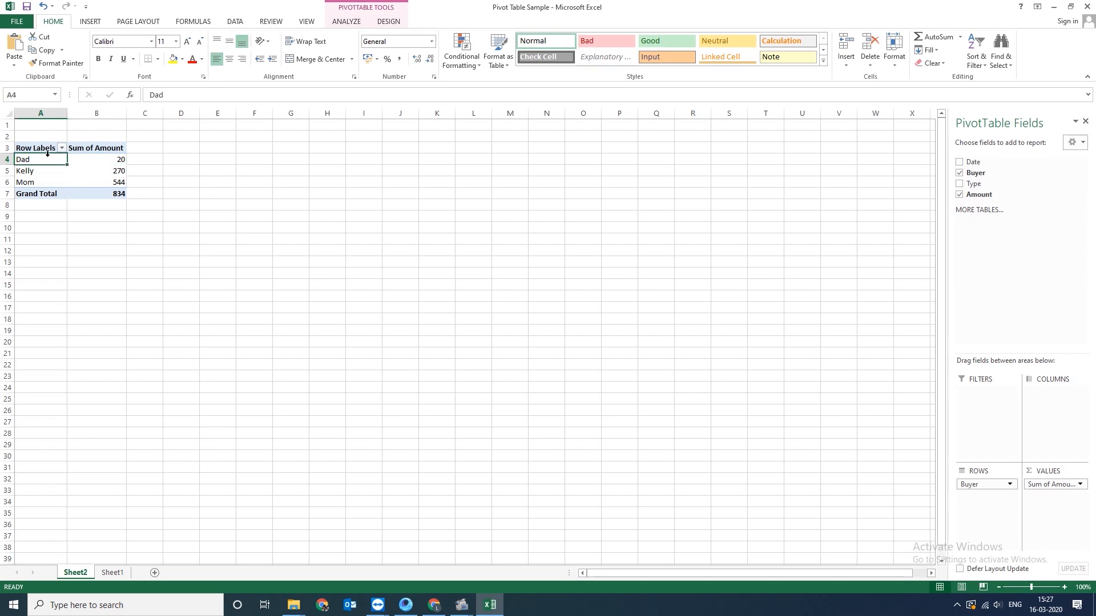
click(93, 160)
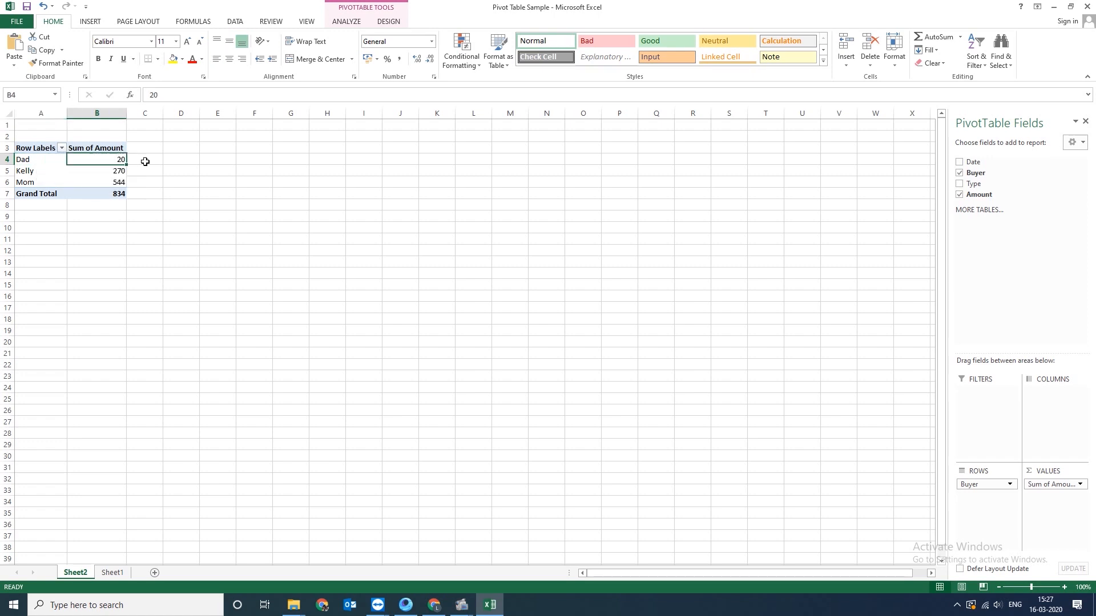
click(36, 172)
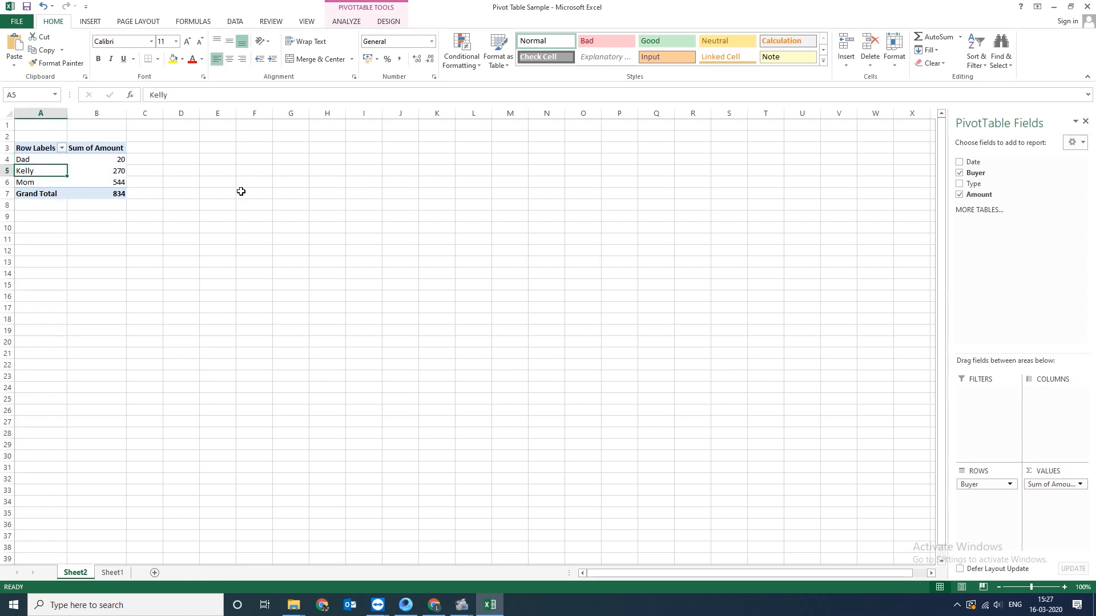
click(122, 172)
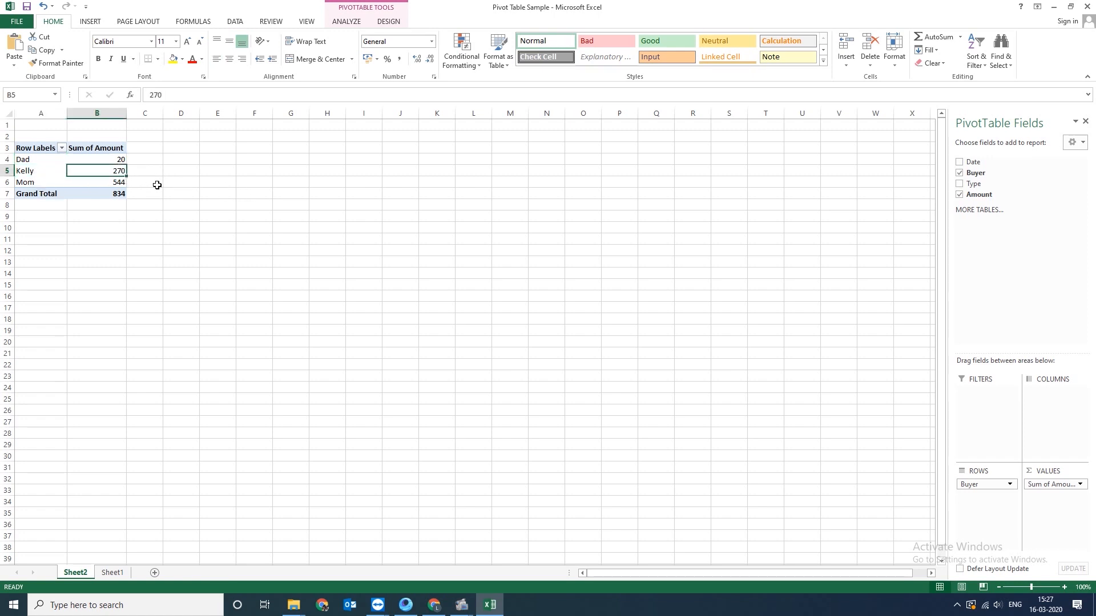
click(39, 183)
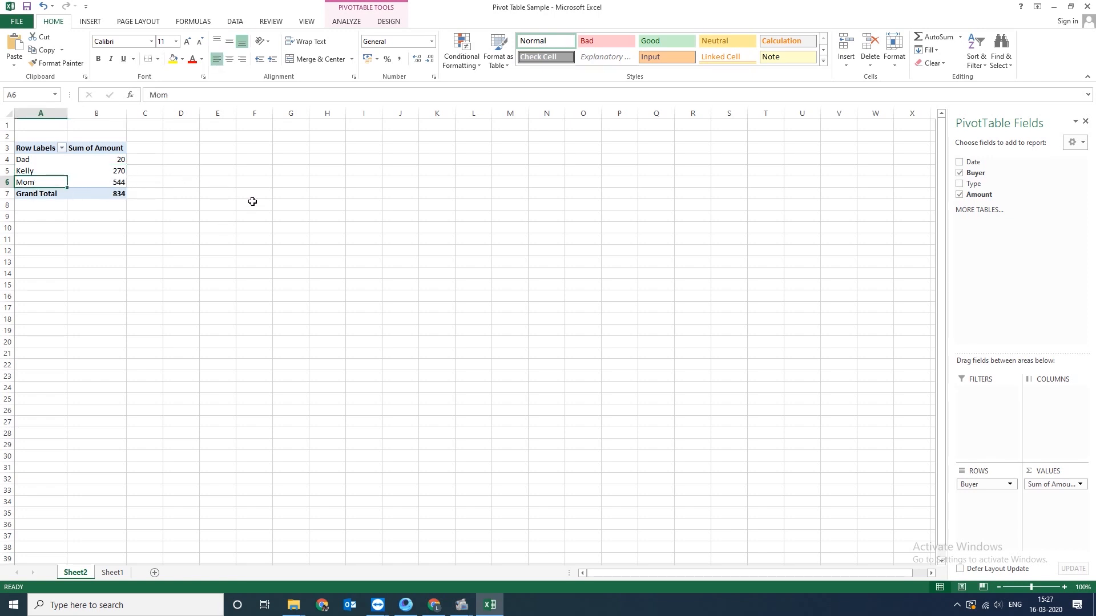
click(109, 176)
click(104, 183)
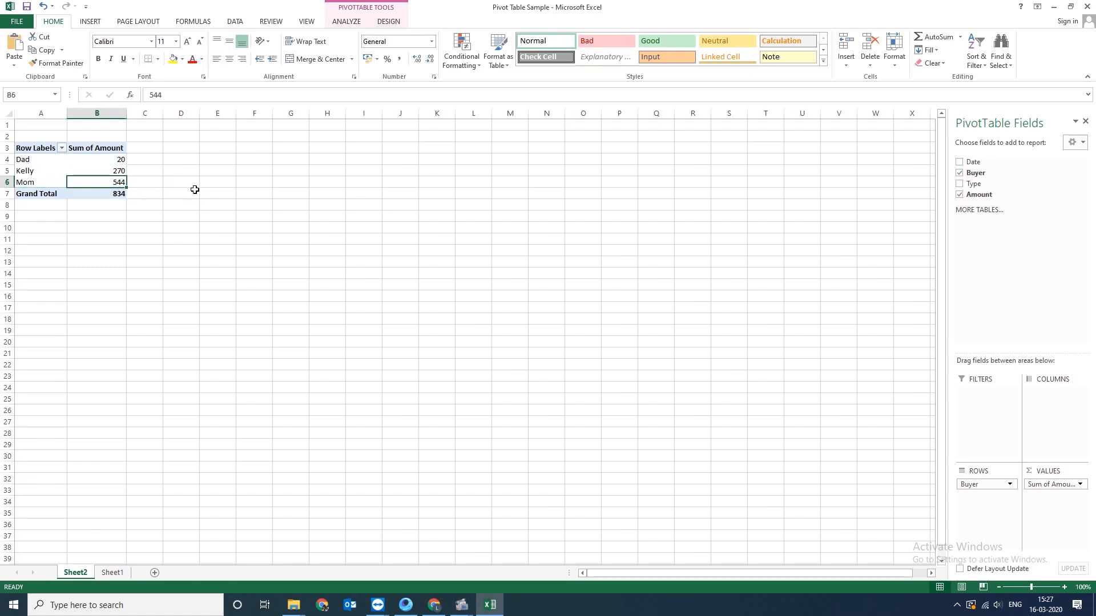
click(96, 172)
click(106, 182)
Summarize the PivotTable's Amount values by Count instead of Sum and review the count for each buyer
click(1081, 485)
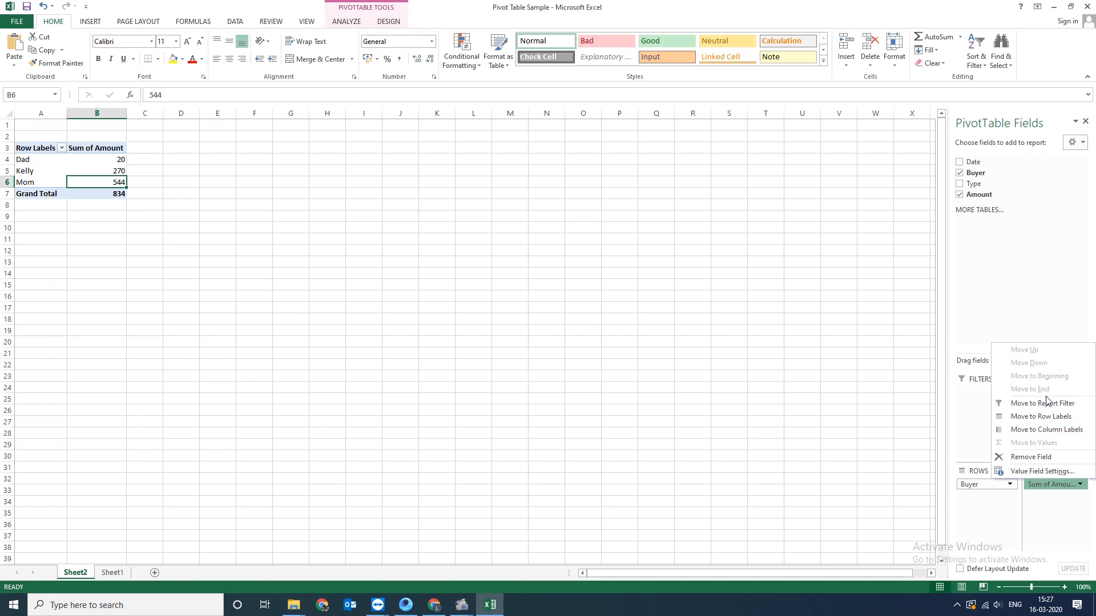
click(1041, 472)
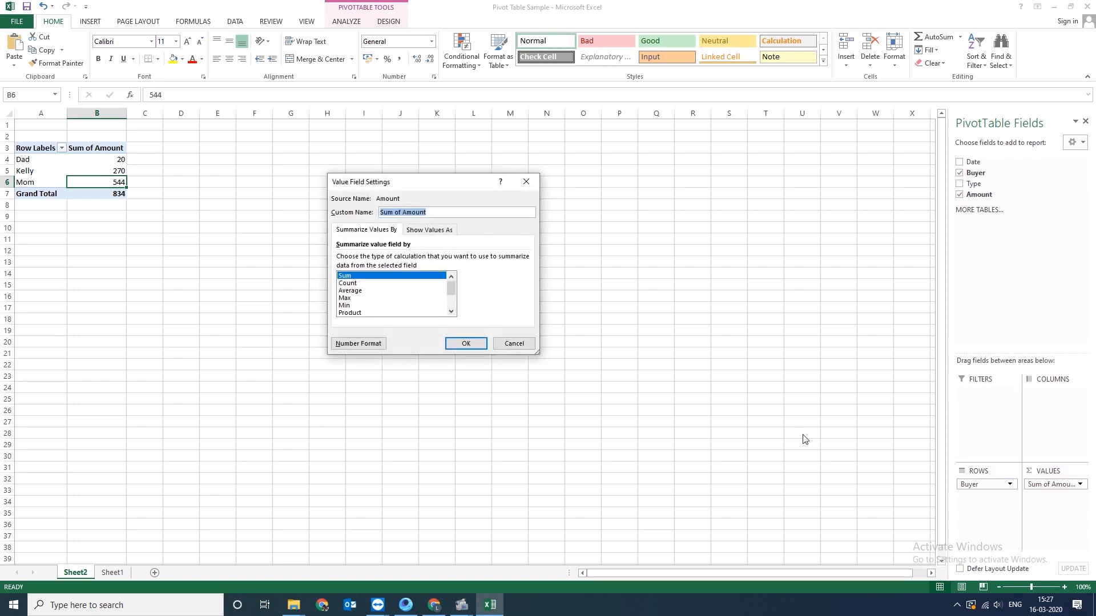
click(354, 285)
click(466, 344)
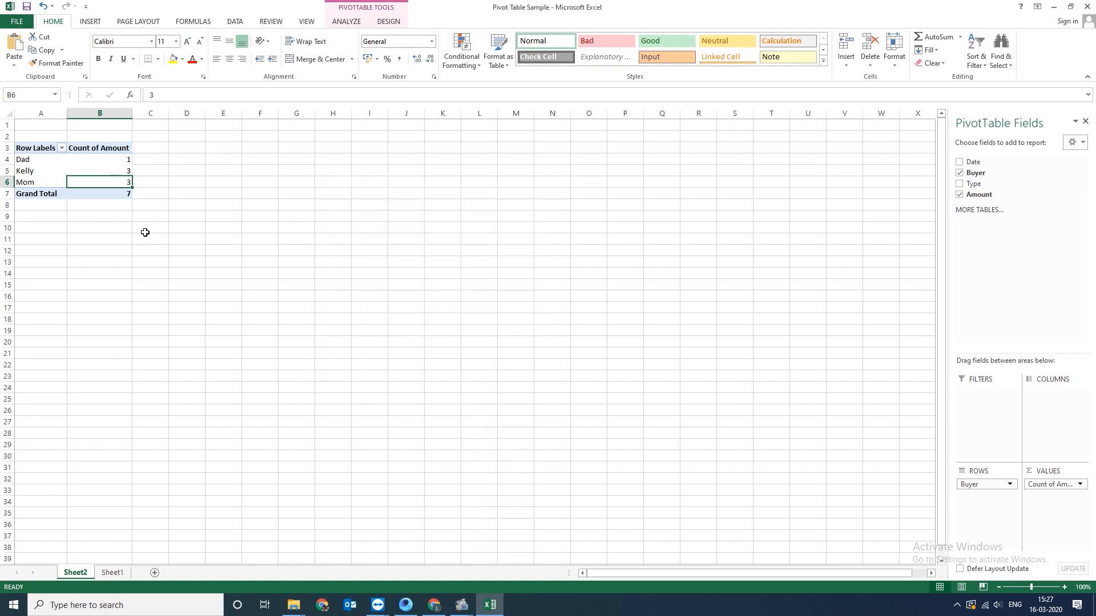
click(25, 182)
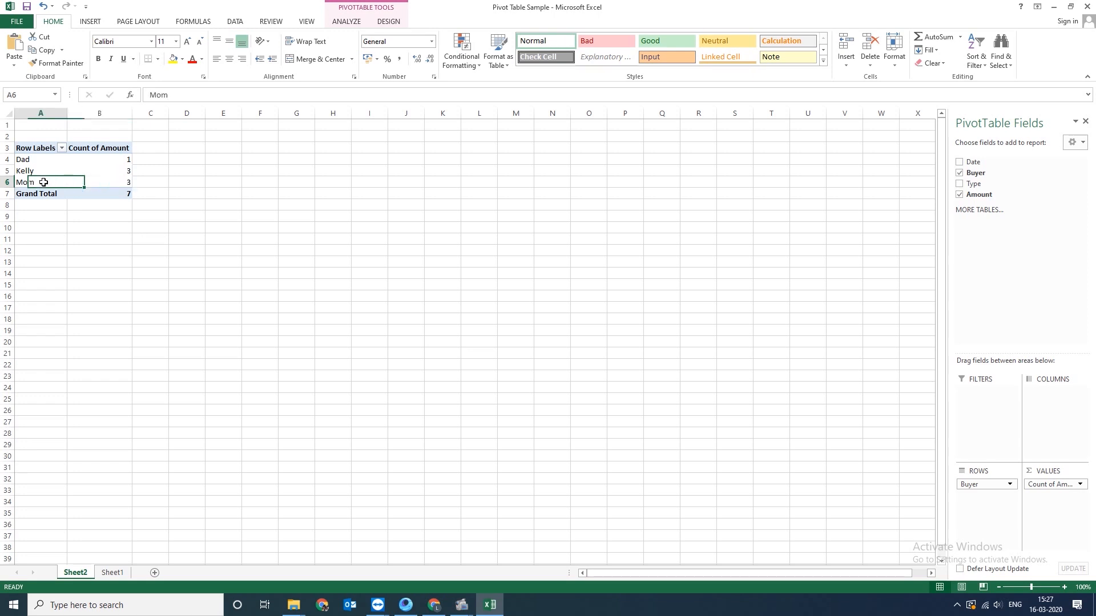
click(116, 183)
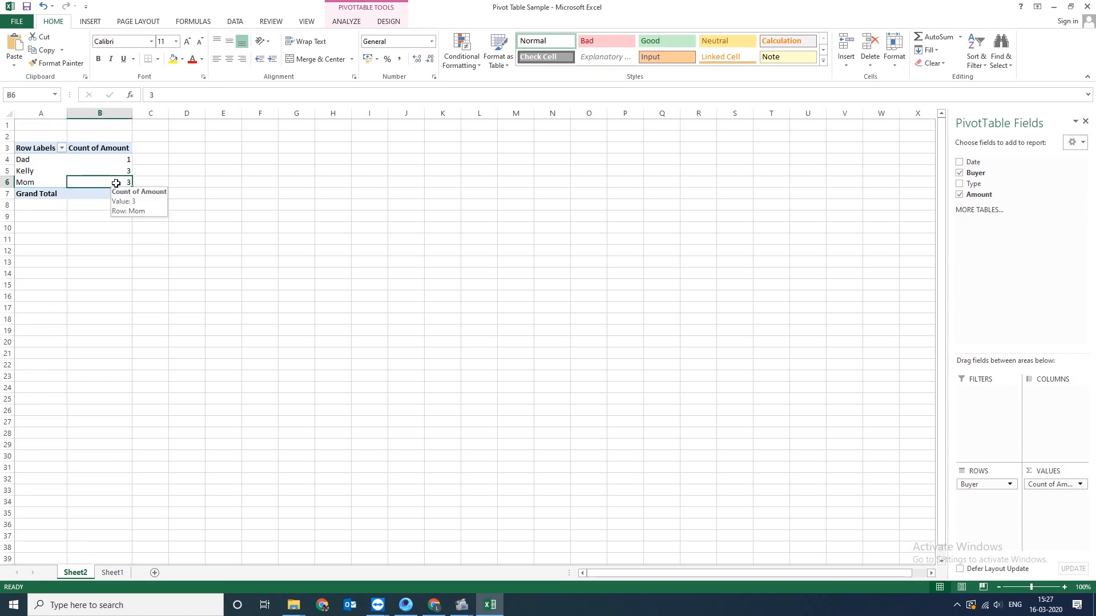
drag(98, 170, 54, 163)
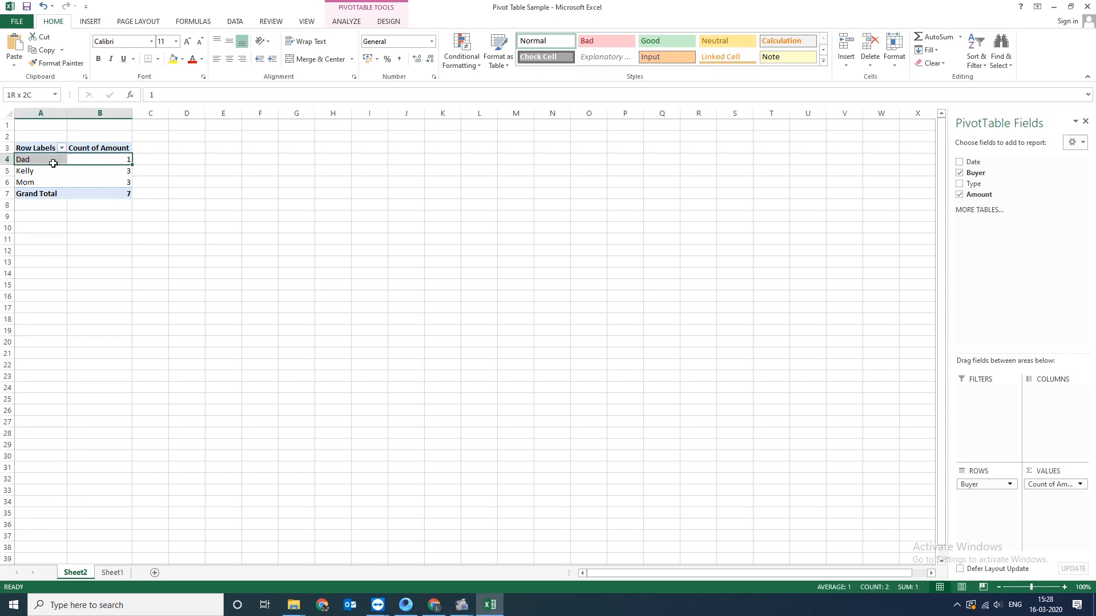
click(42, 184)
drag(122, 183, 49, 183)
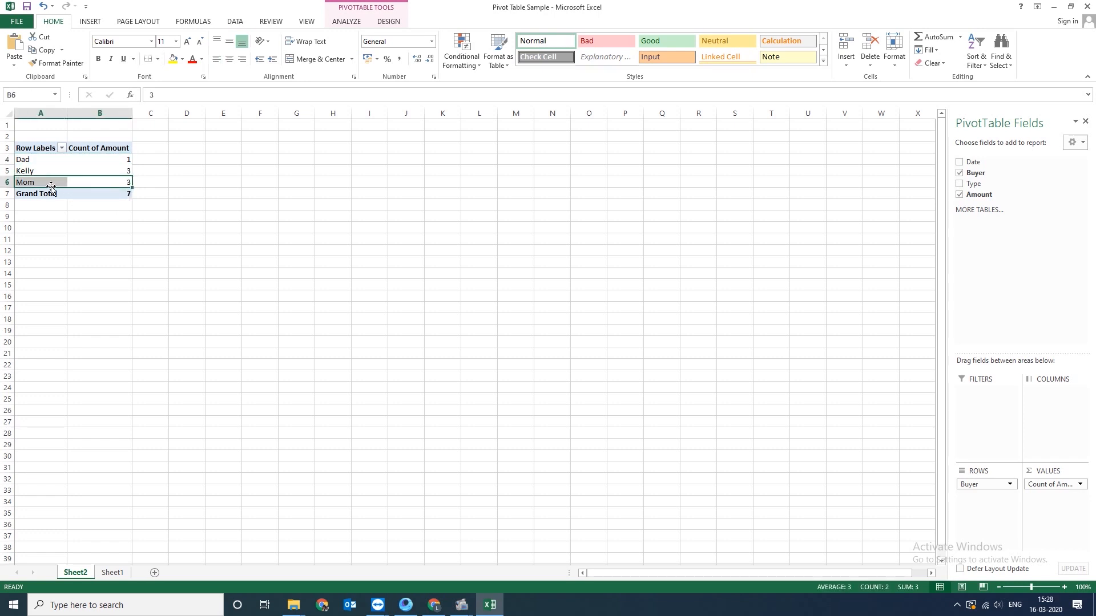
Turn on filtering for the expense table's header row on Sheet1
click(117, 574)
click(87, 177)
click(104, 127)
click(975, 57)
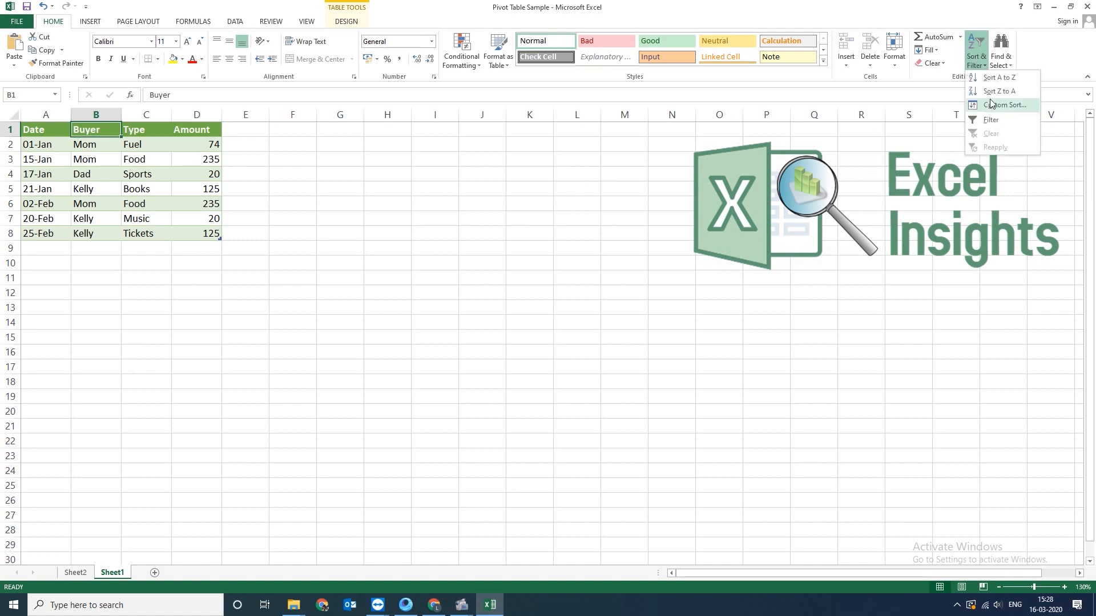
click(990, 120)
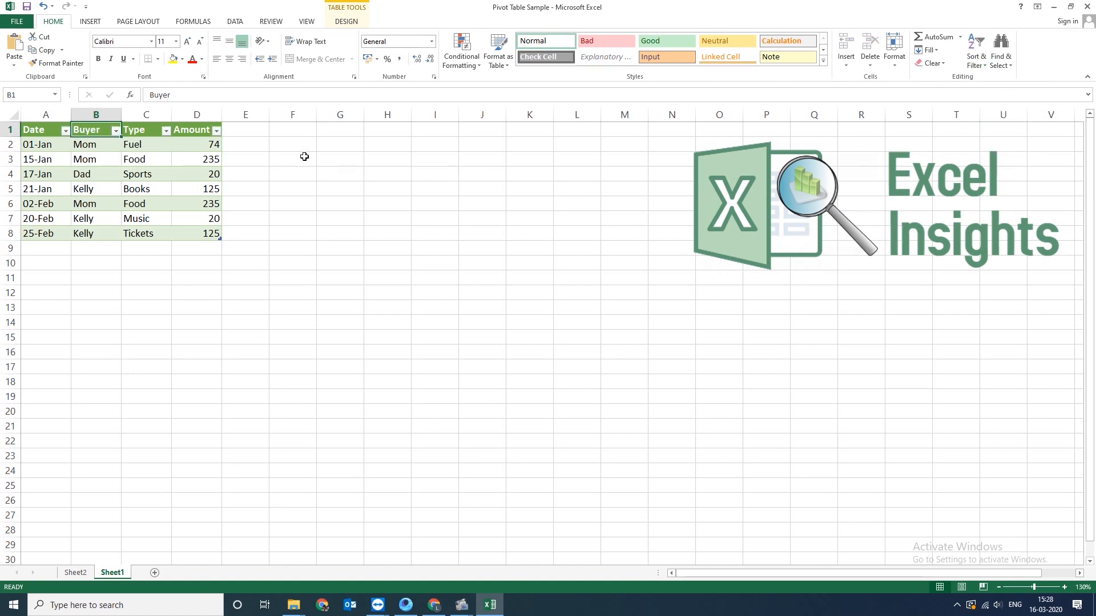
Filter the Buyer column of the expense table to show only Mom
click(116, 131)
click(46, 242)
click(46, 242)
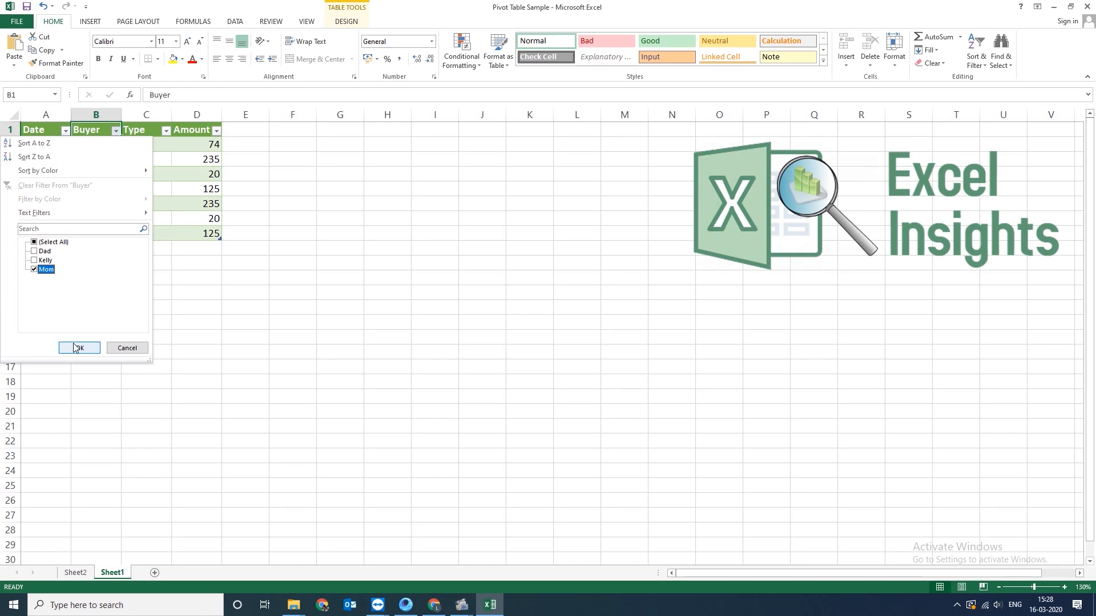
click(74, 347)
Check the count and total amount of Mom's filtered rows and compare them with the PivotTable on Sheet2
drag(84, 143, 93, 173)
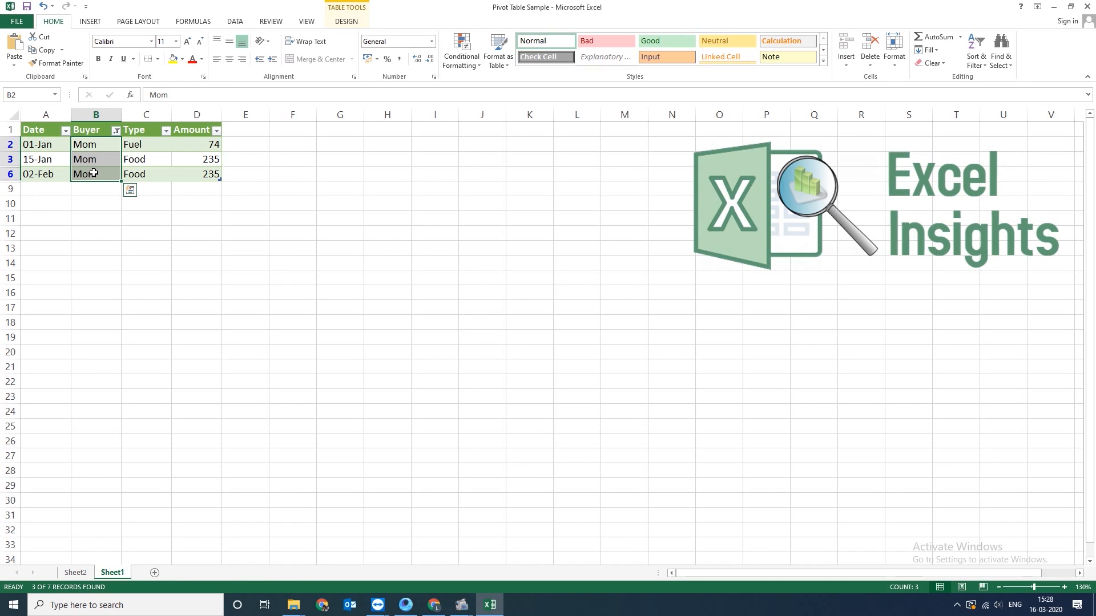
drag(192, 144, 193, 174)
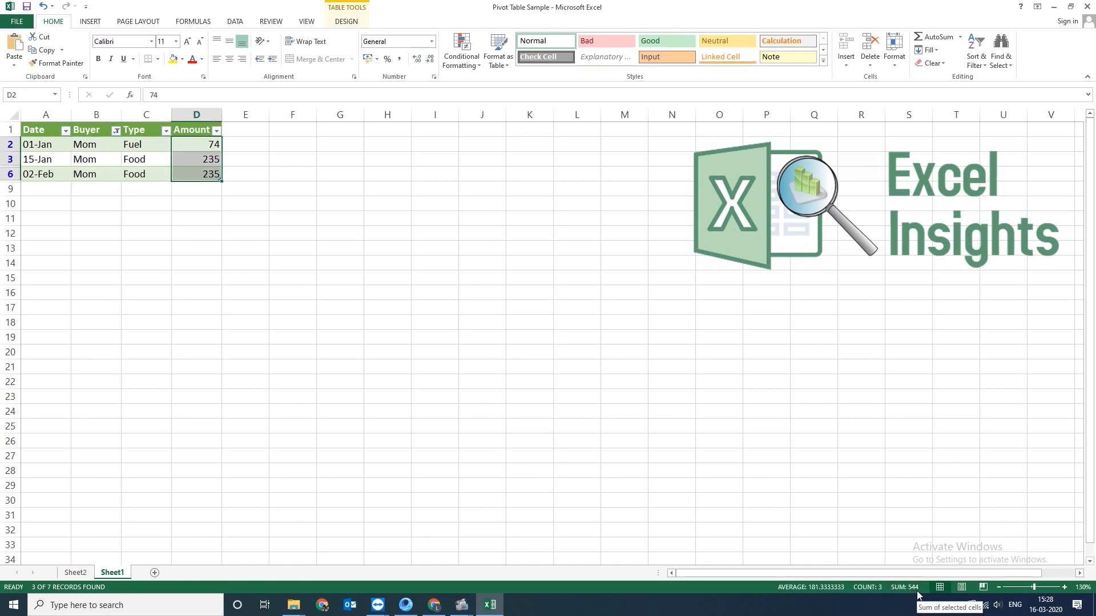
click(75, 572)
click(72, 162)
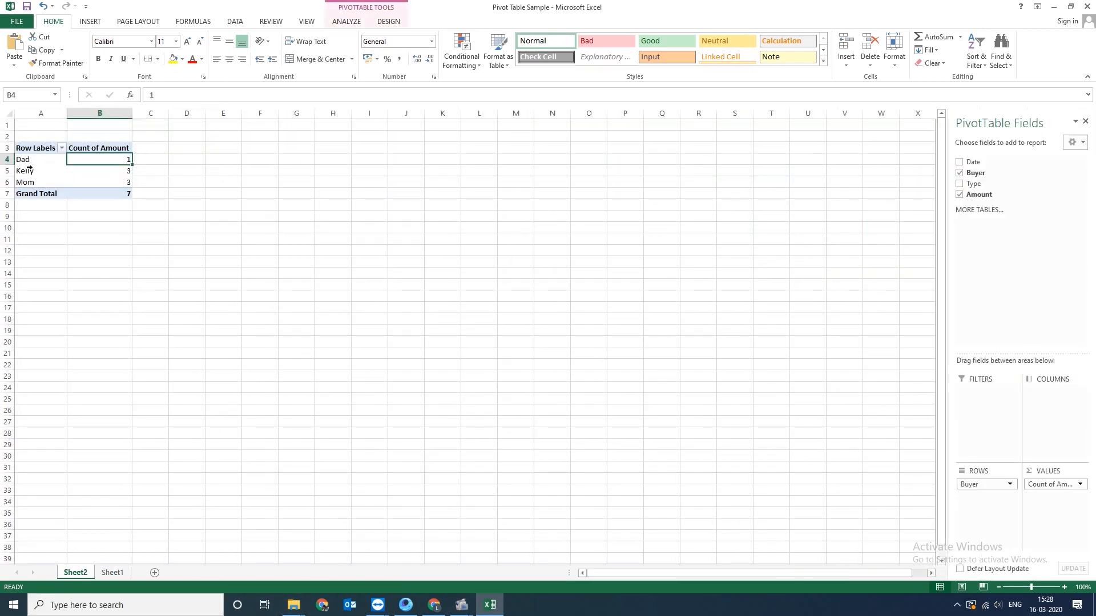
click(29, 167)
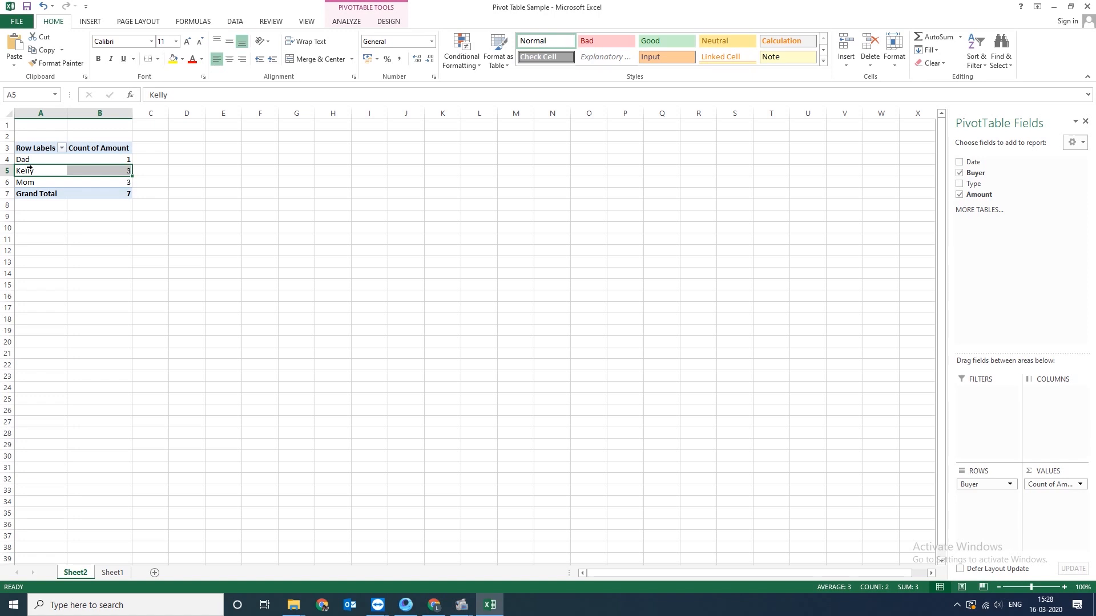
Summarize the Amount values by Sum and add the Date field to the PivotTable rows beneath Buyer
click(1070, 485)
click(1041, 471)
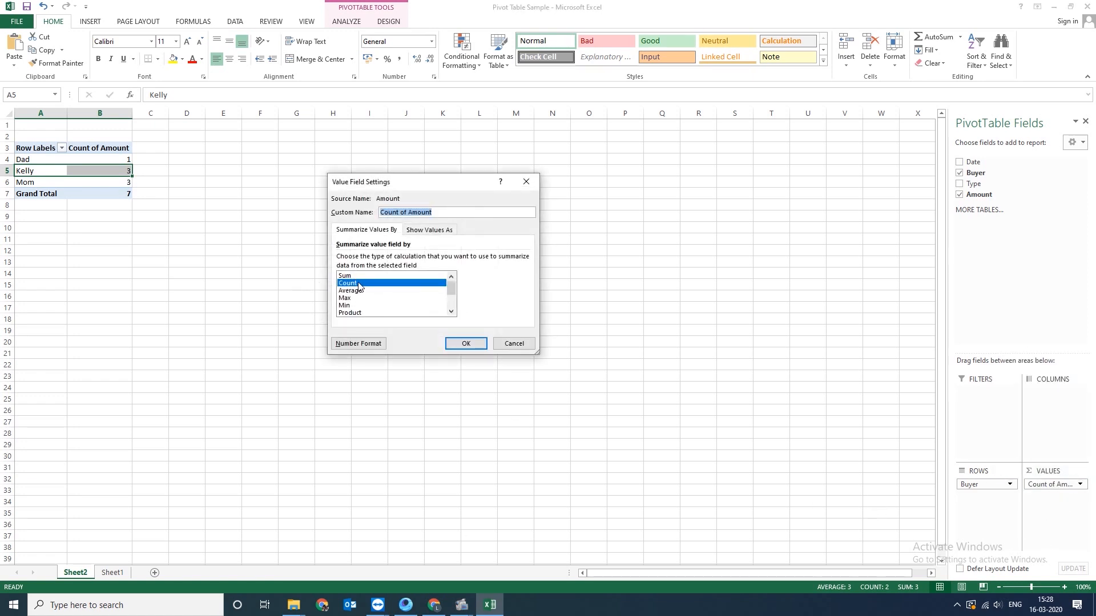
click(365, 276)
click(466, 343)
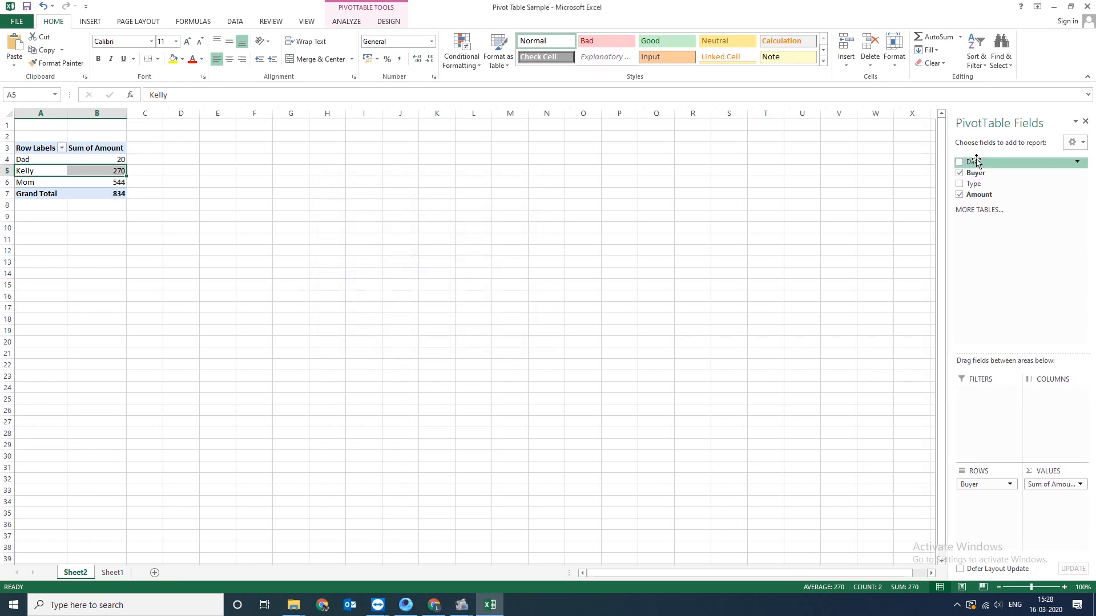
drag(976, 163, 985, 518)
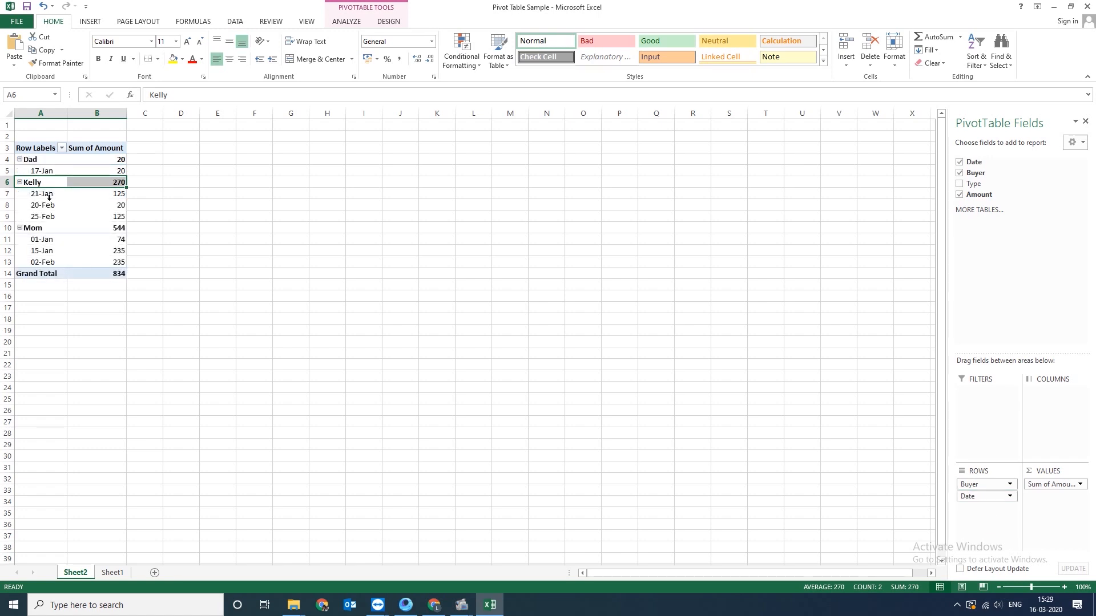
Examine the purchase dates listed under each buyer in the PivotTable's row labels
drag(48, 195, 51, 215)
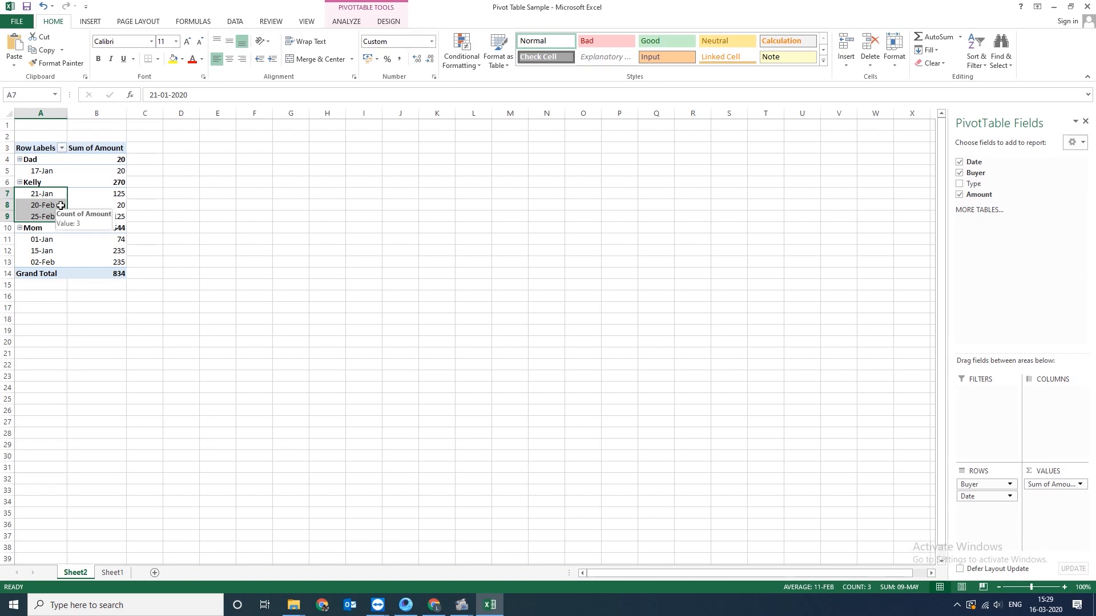
click(43, 159)
click(51, 170)
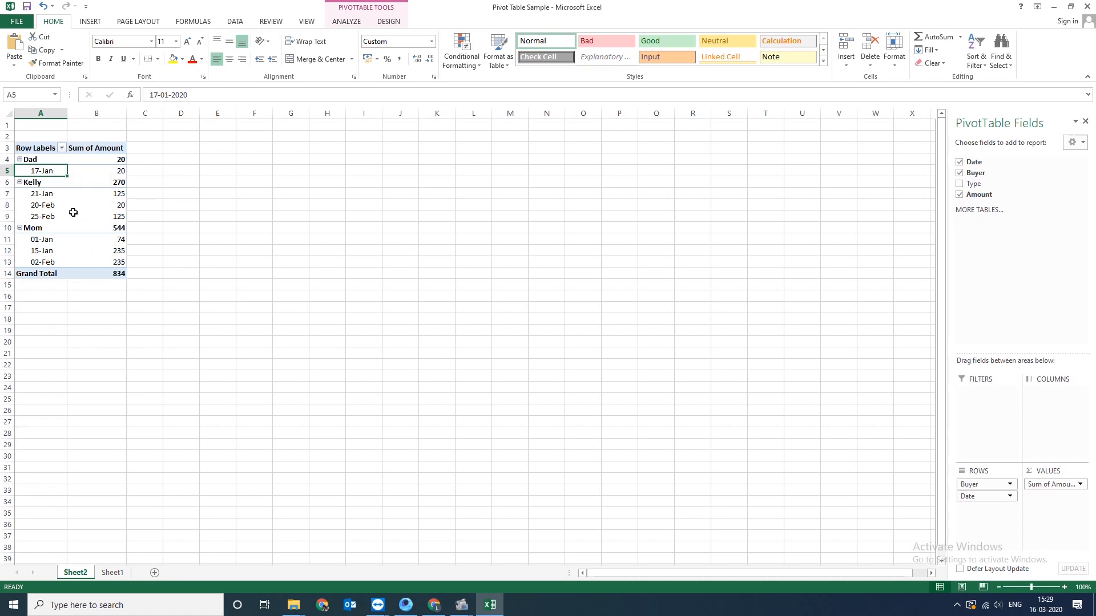
click(57, 196)
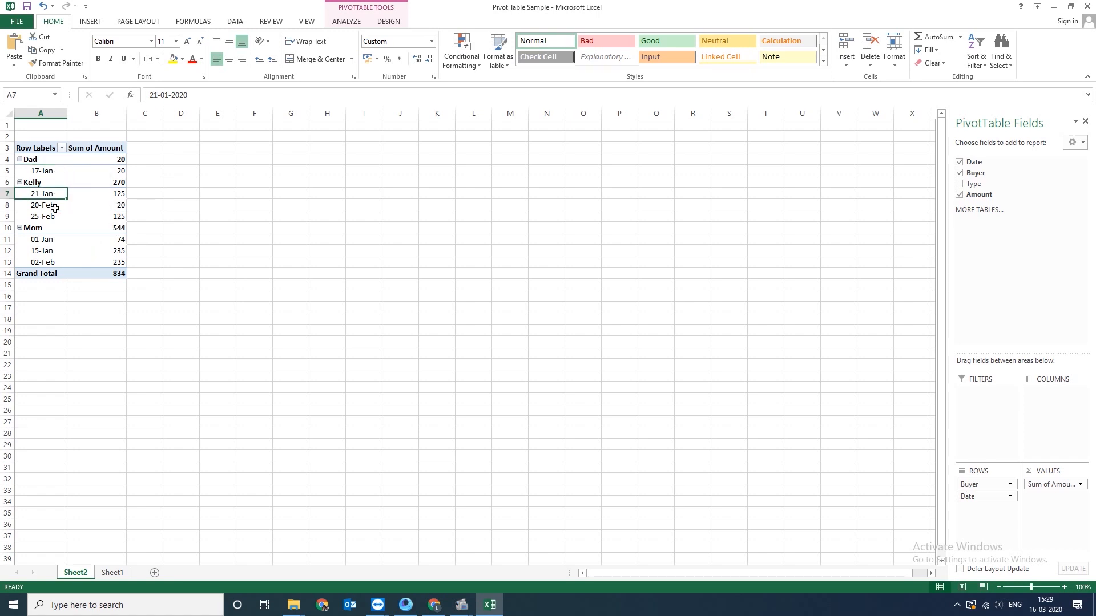
click(59, 205)
click(55, 219)
click(58, 240)
click(58, 252)
click(59, 264)
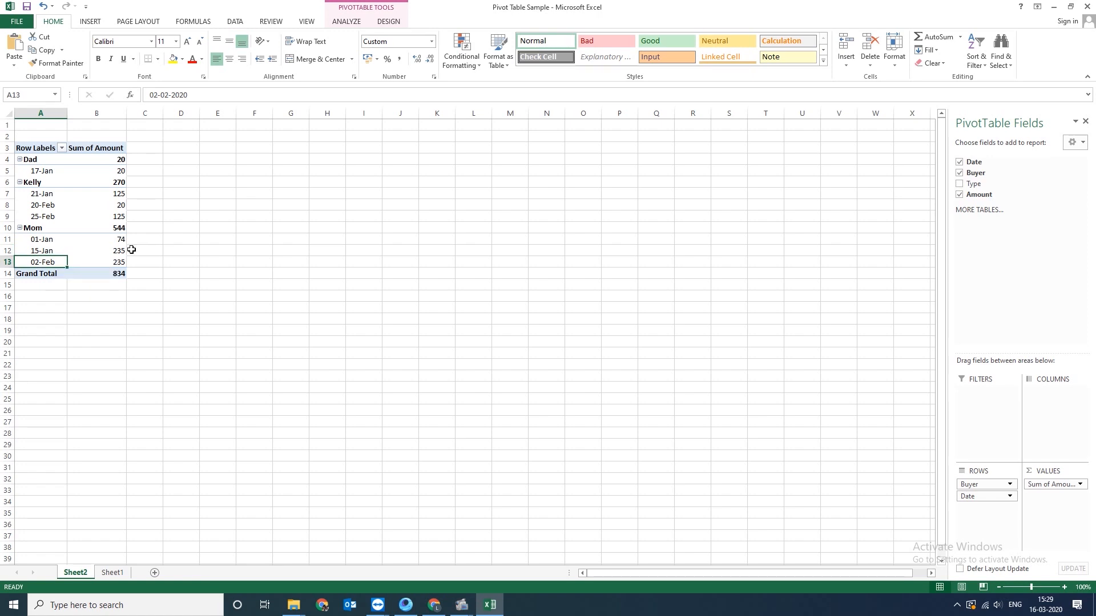
Examine the amount for each of Mom's purchase dates and the amounts shown for the buyer above
click(99, 240)
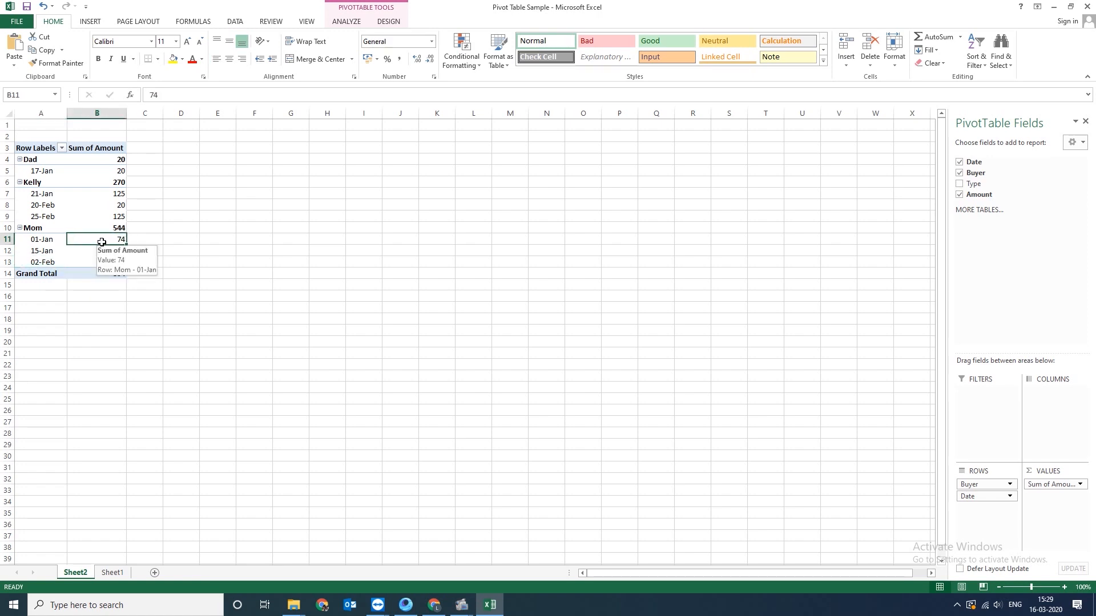
click(62, 241)
click(103, 240)
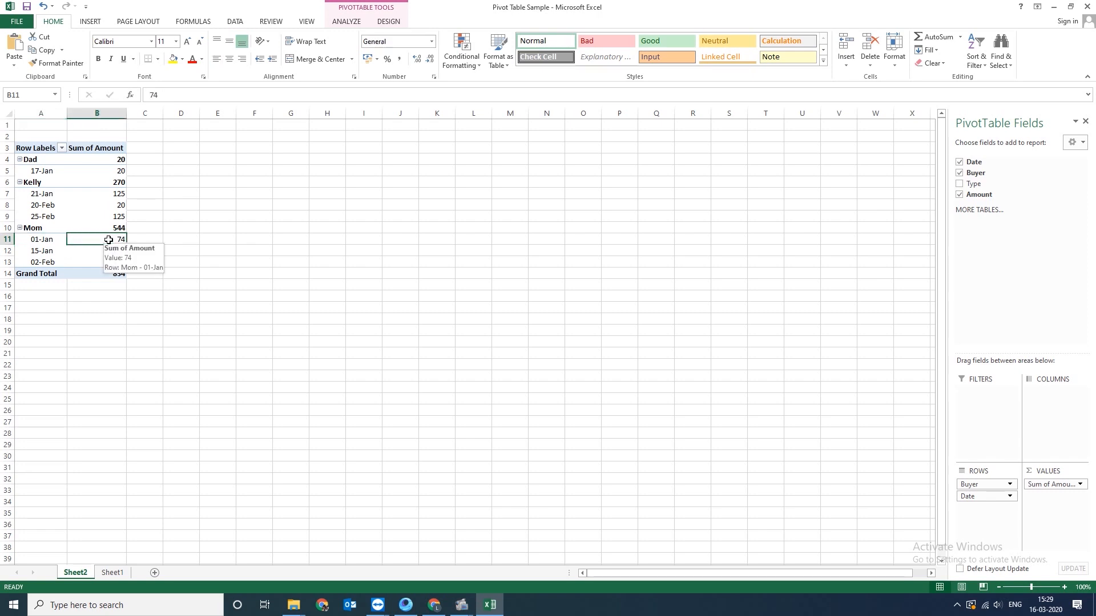
click(52, 254)
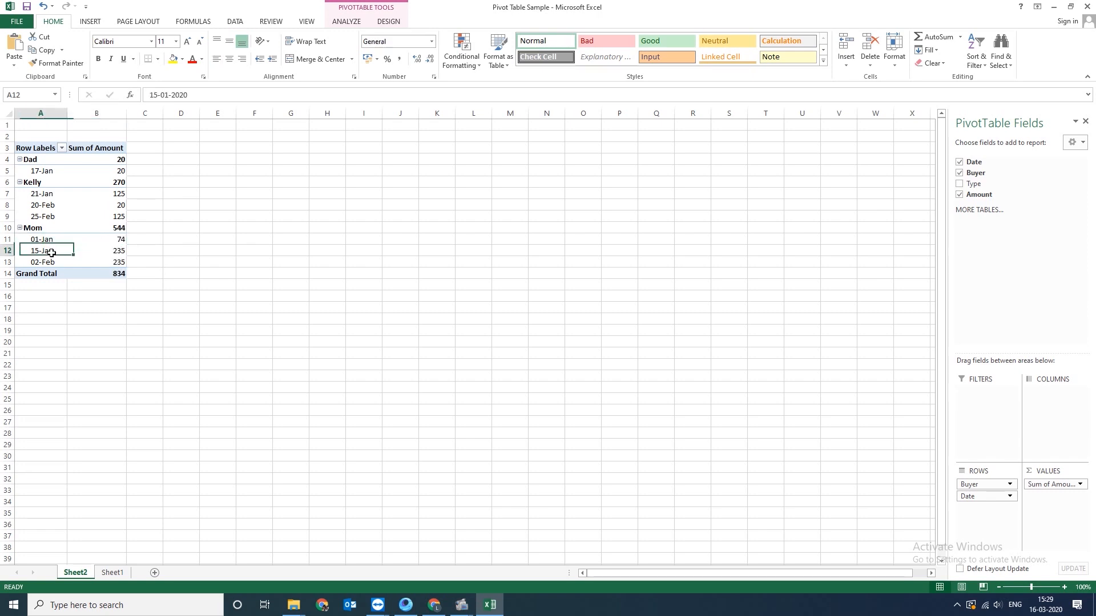
click(112, 254)
click(57, 262)
click(105, 260)
click(101, 216)
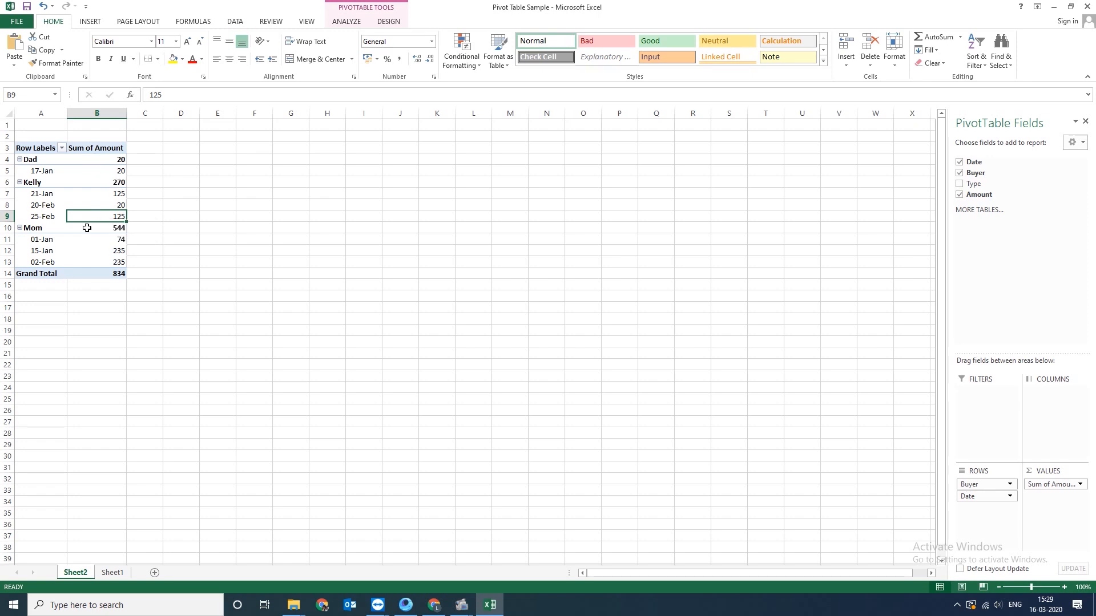
mouse_move(87, 228)
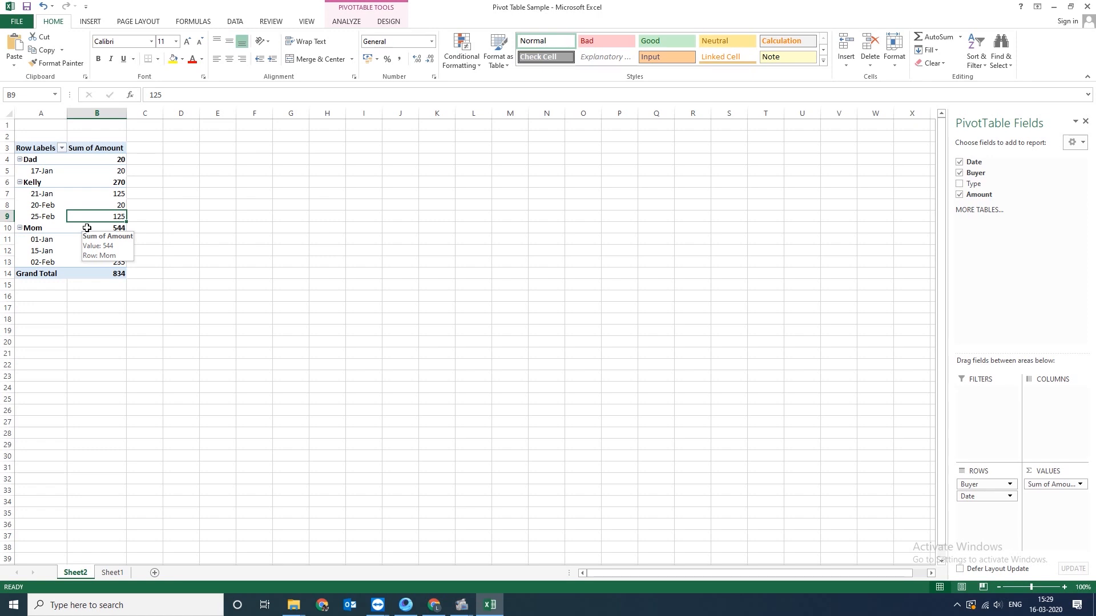
click(93, 182)
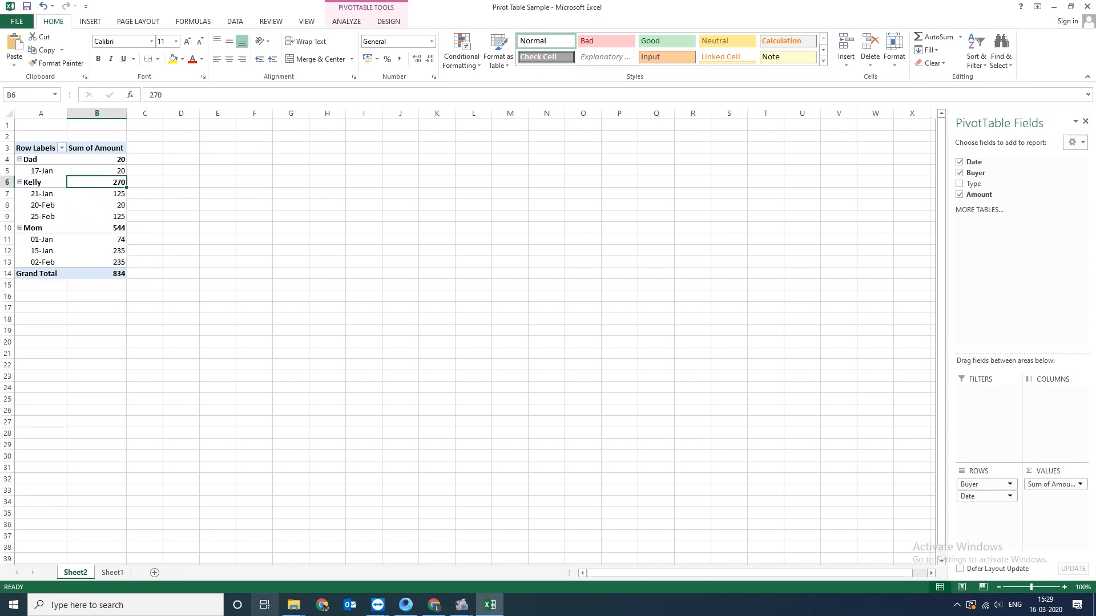
Delete Sheet2, which holds the PivotTable, from the workbook
right_click(85, 572)
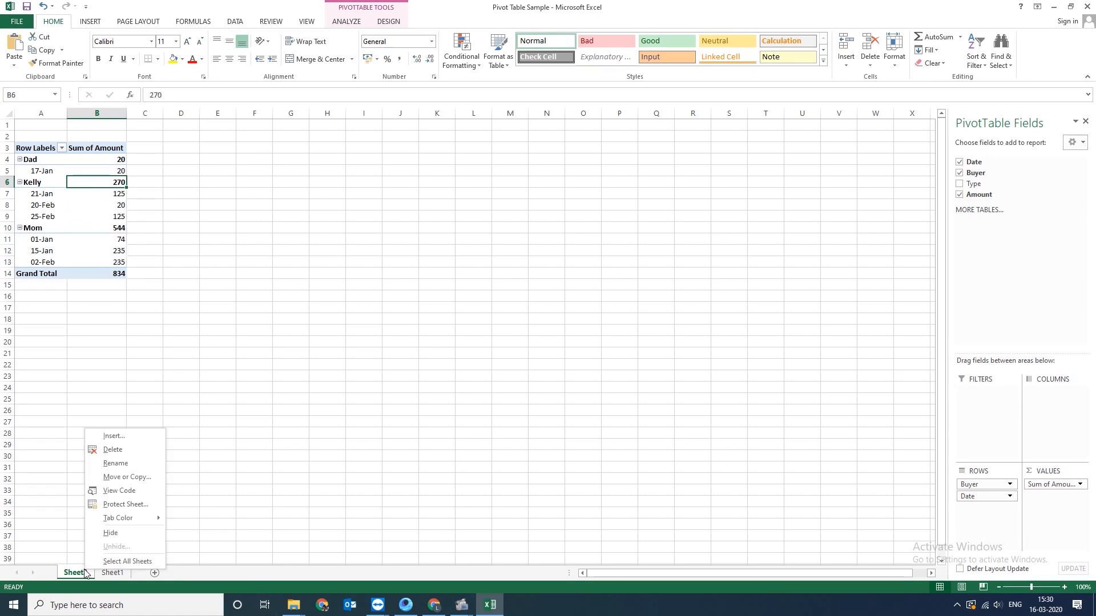
click(123, 451)
click(527, 331)
Remove the filter from the household expense table on Sheet1 so all buyers' rows are shown
click(201, 202)
click(90, 130)
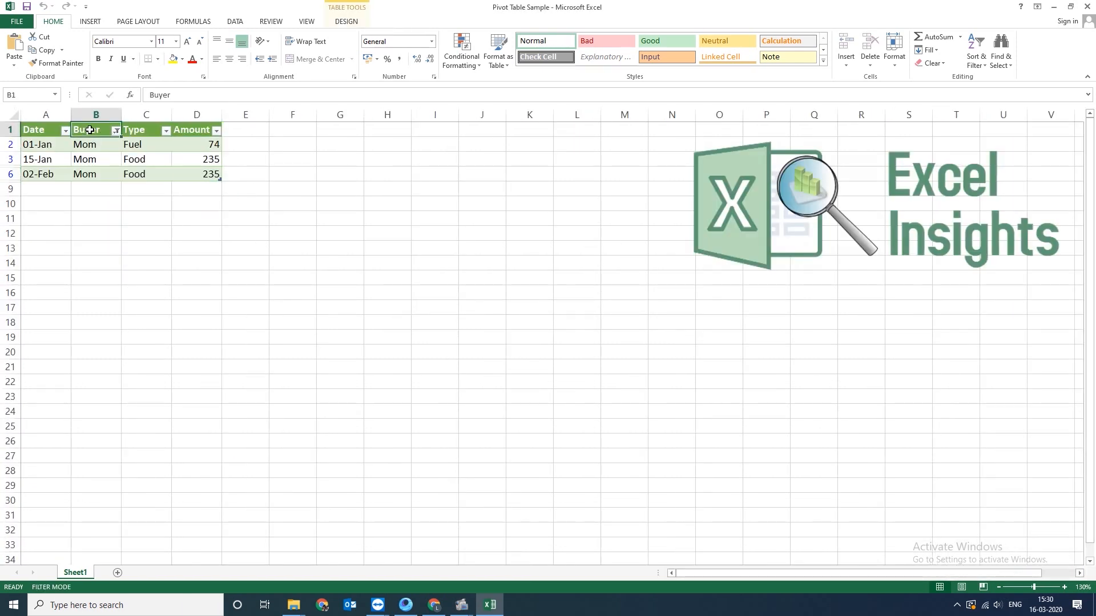
key(ctrl+shift+l)
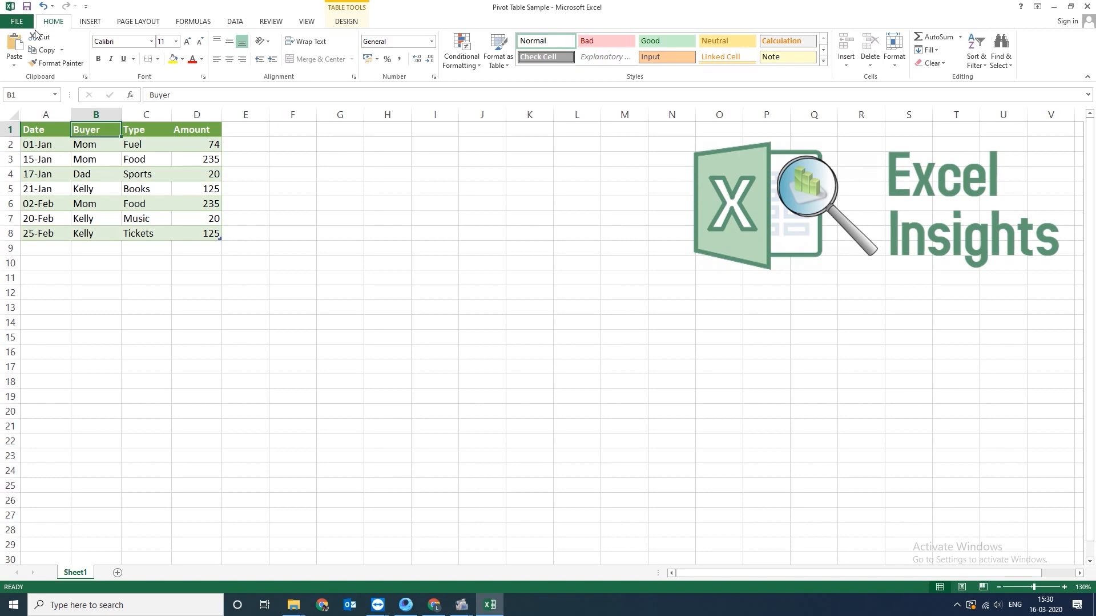
Close the Pivot Table Sample workbook and open the Supermarket Sales data workbook
click(1086, 6)
click(129, 154)
double_click(129, 151)
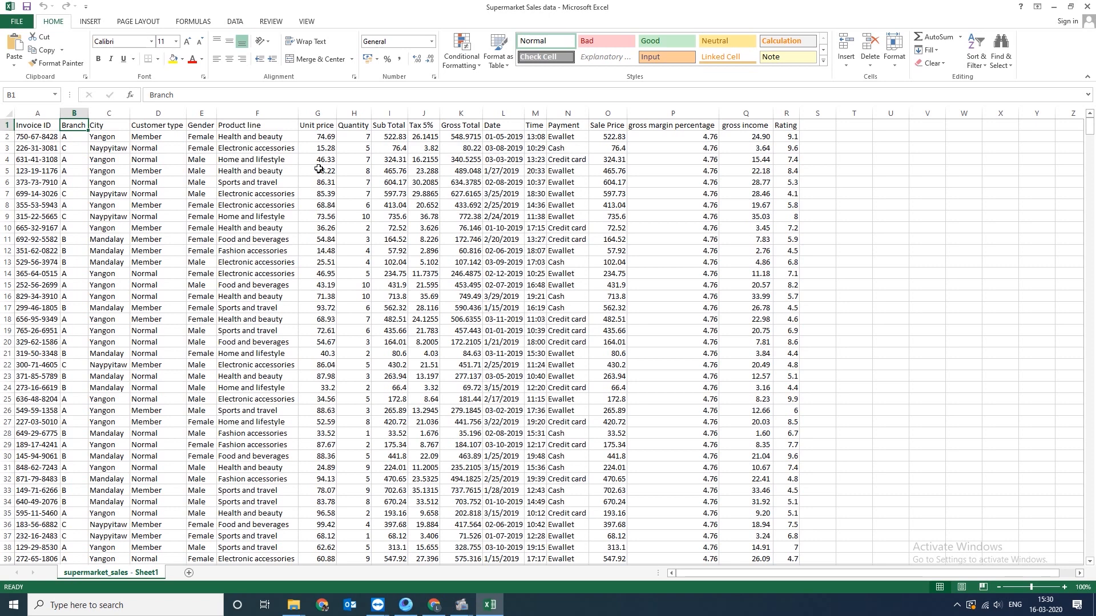
Examine the column headers of the supermarket sales data, from Invoice ID through gross income
click(117, 125)
click(40, 125)
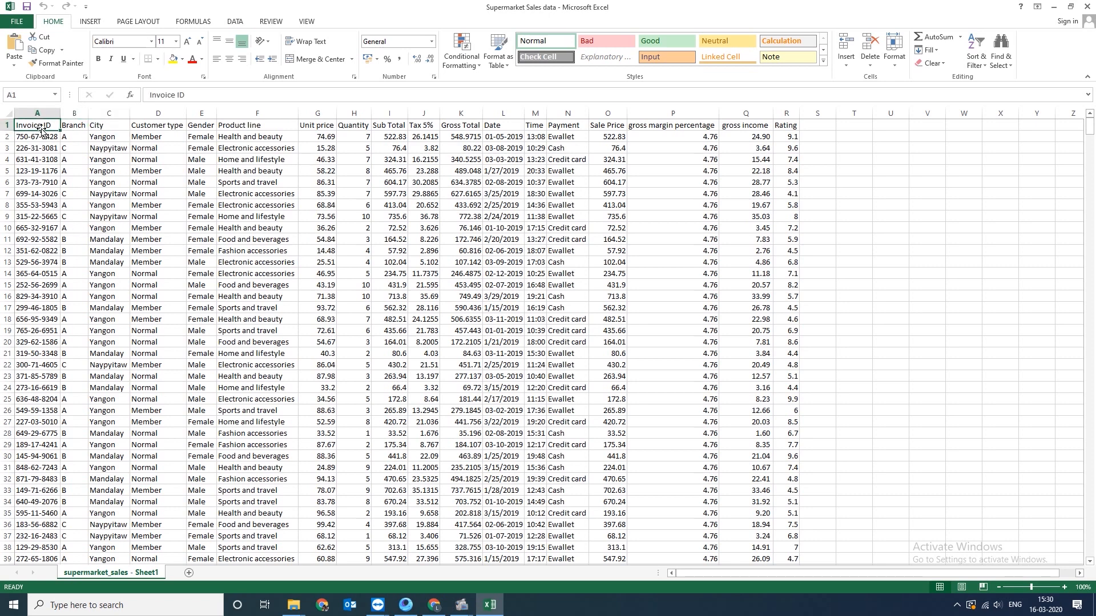
click(76, 125)
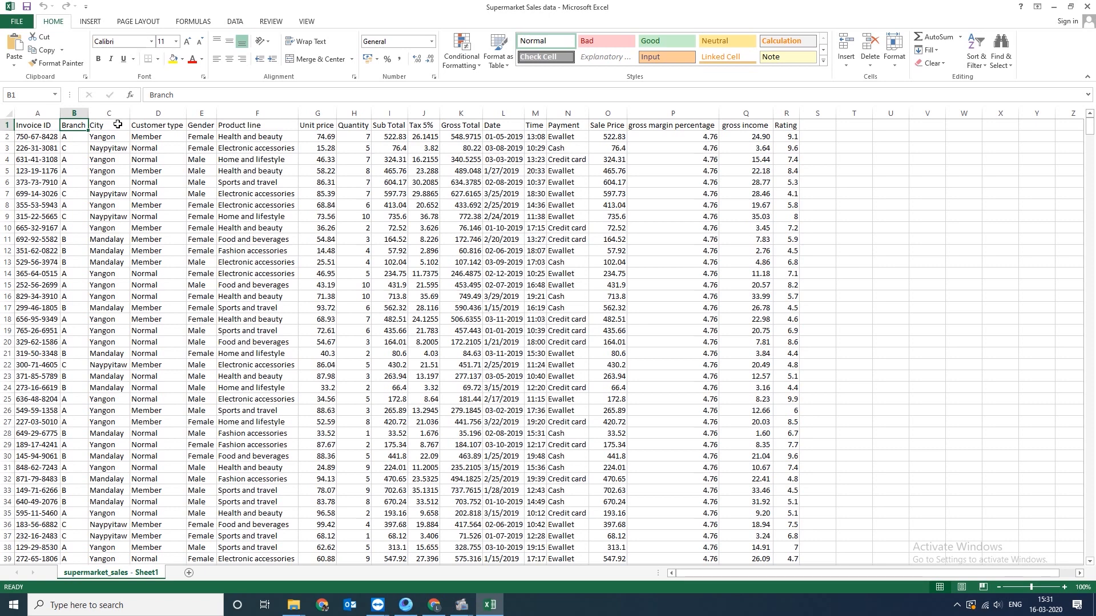
click(117, 125)
click(166, 126)
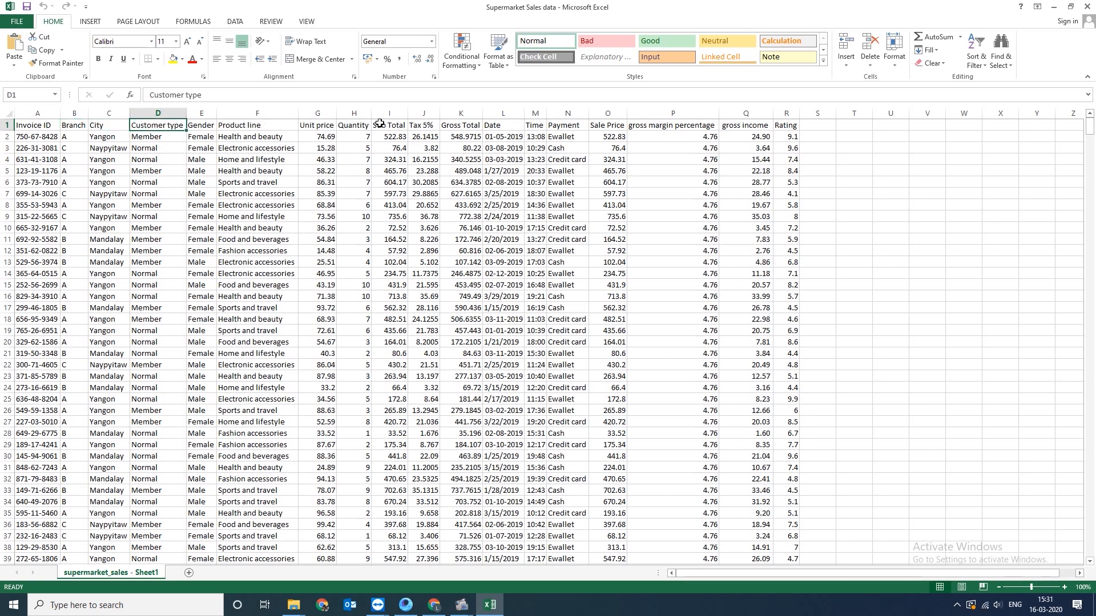
click(476, 127)
drag(496, 127, 772, 136)
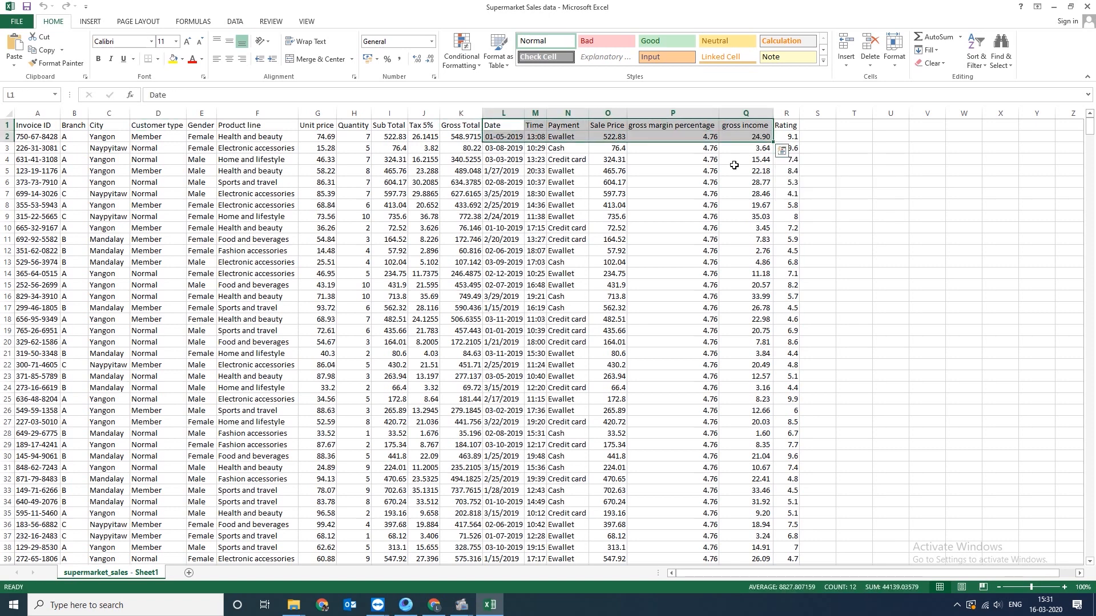
click(637, 205)
Examine the first sales record from Invoice ID to Sub Total, including how Sub Total derives from Unit price and Quantity
click(111, 139)
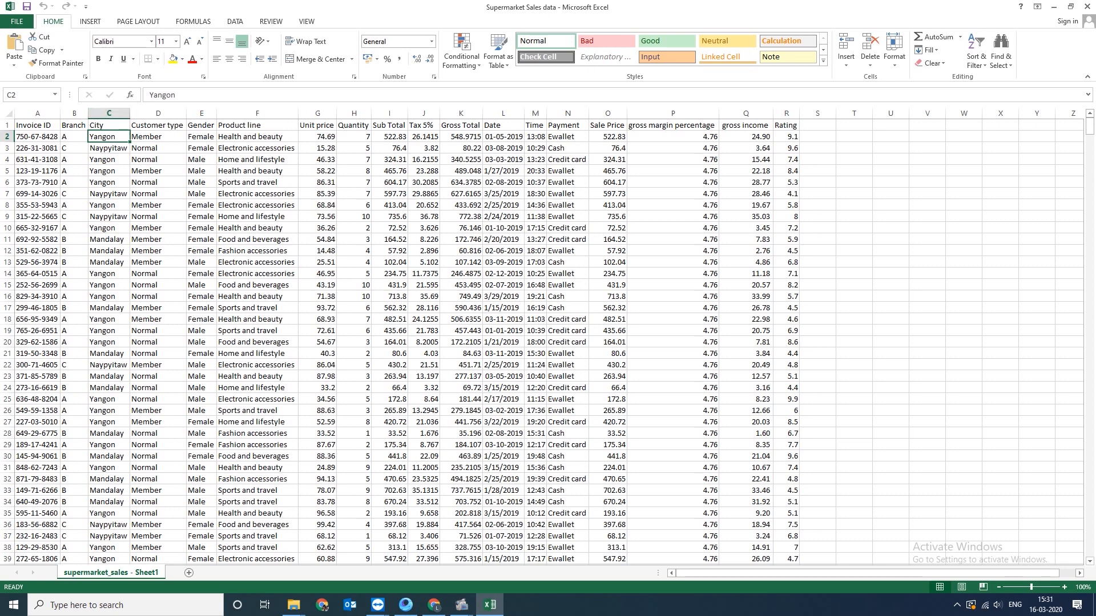
click(32, 136)
click(70, 137)
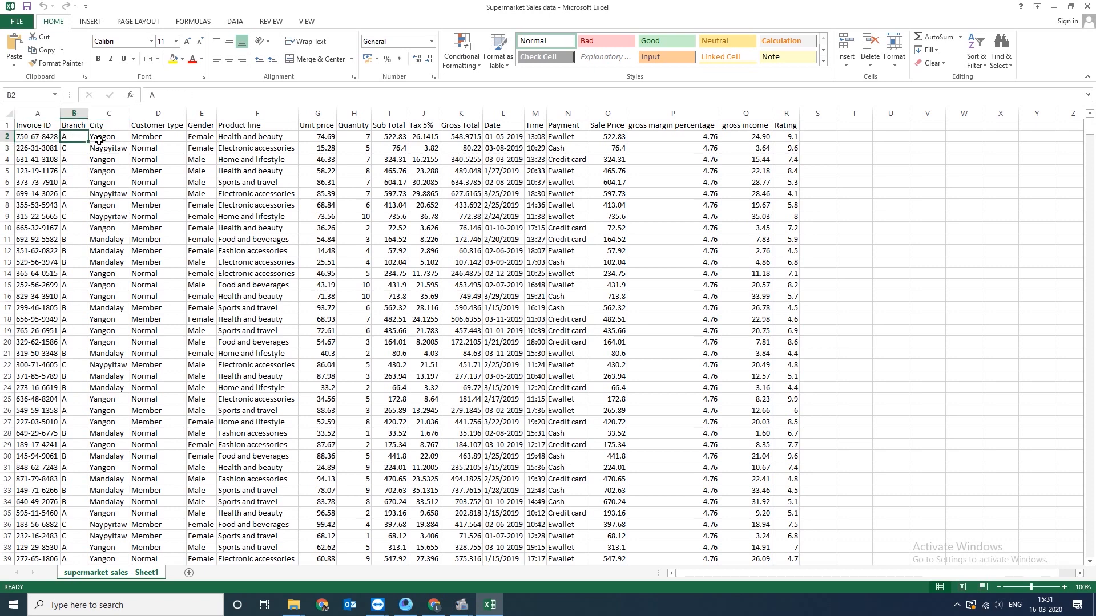
click(112, 137)
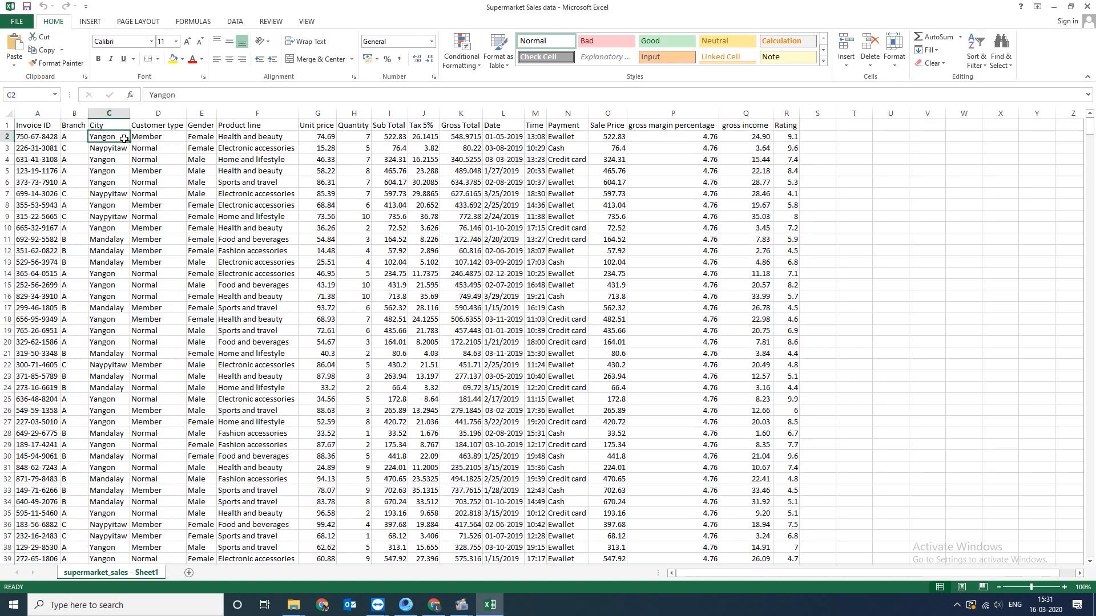
click(176, 137)
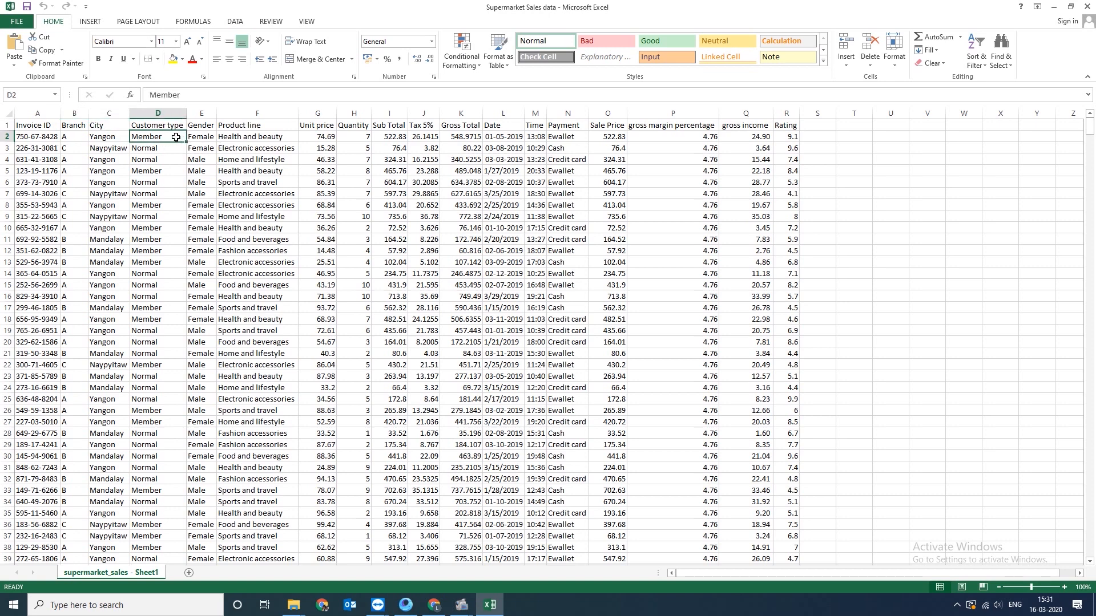
click(240, 141)
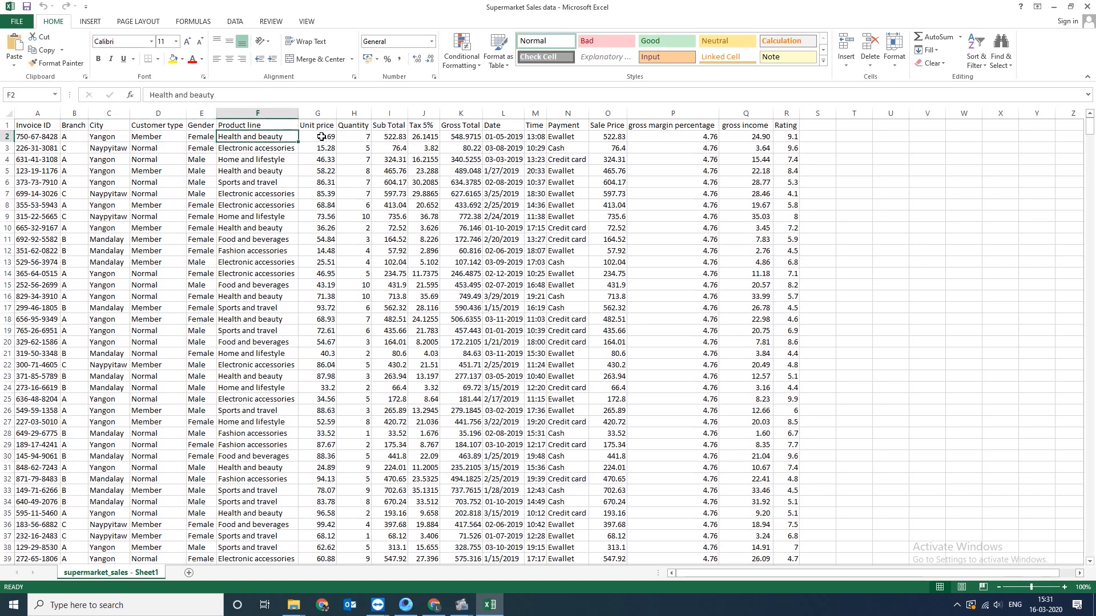
click(390, 137)
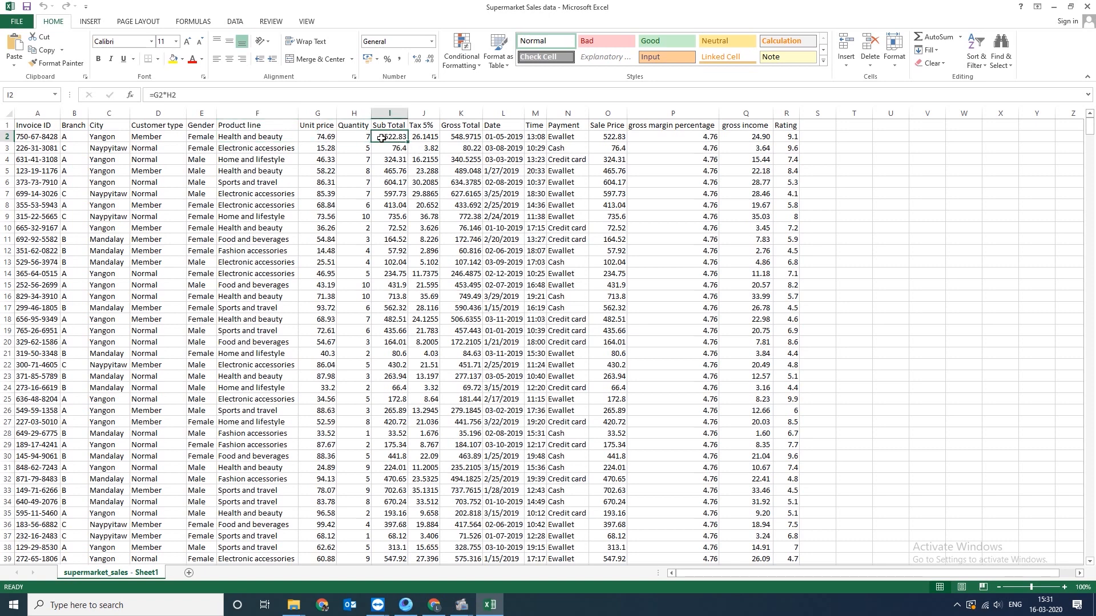
click(354, 140)
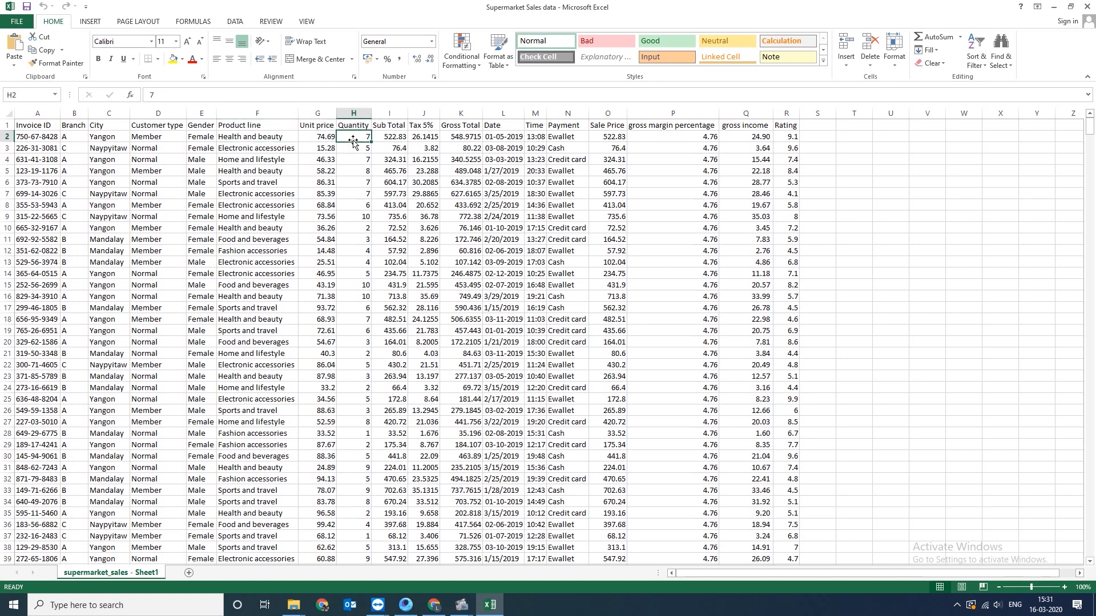
click(315, 137)
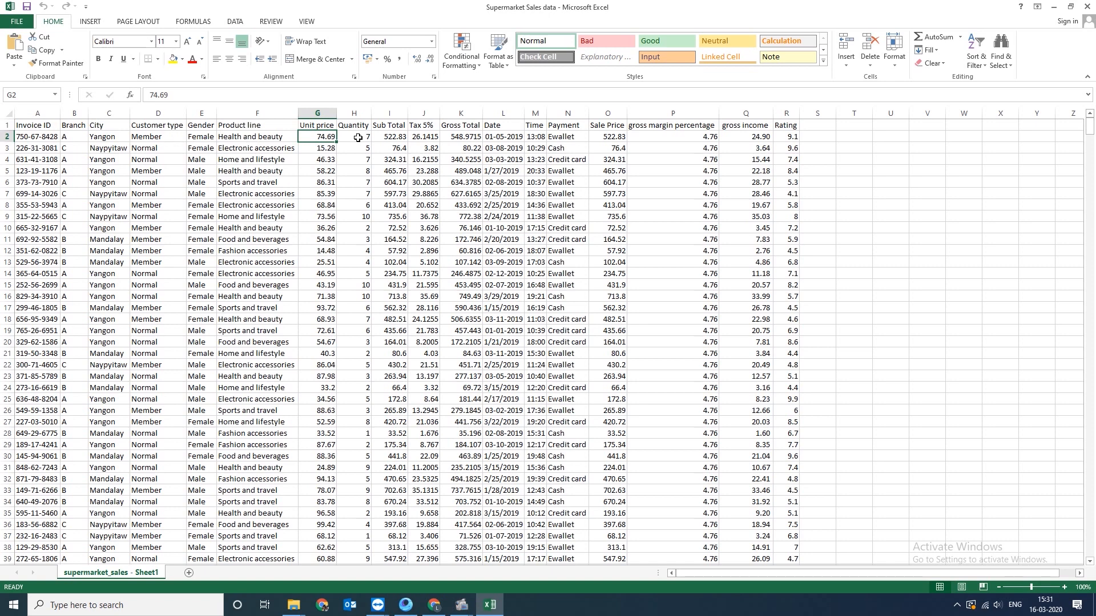
Examine the first record's Gross Total, Date, Time, Payment and Sale Price, and how gross income derives from the margin percentage
click(471, 136)
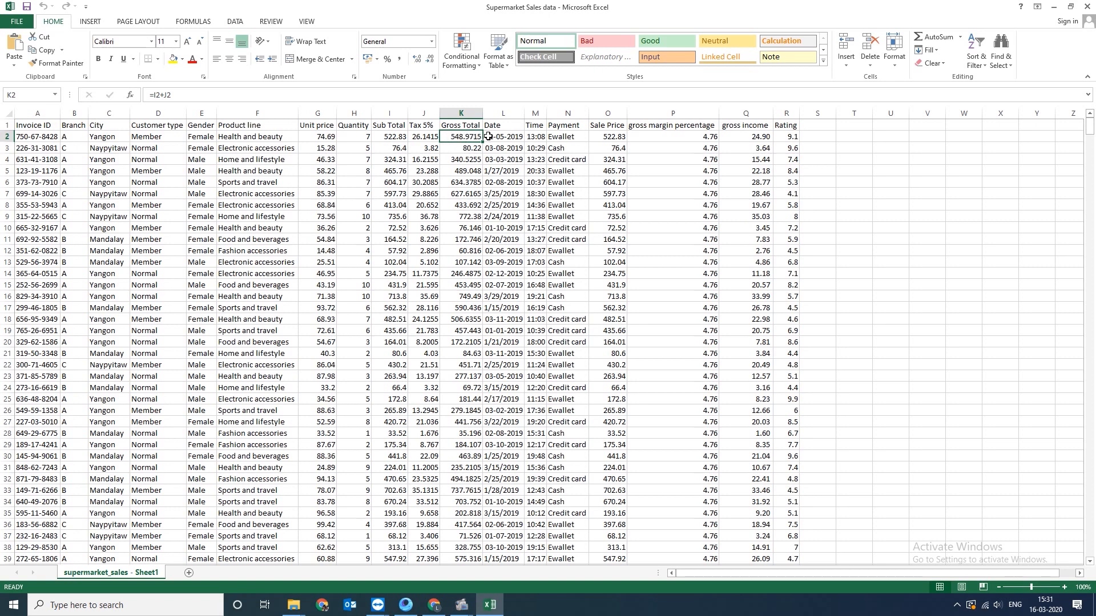
click(506, 136)
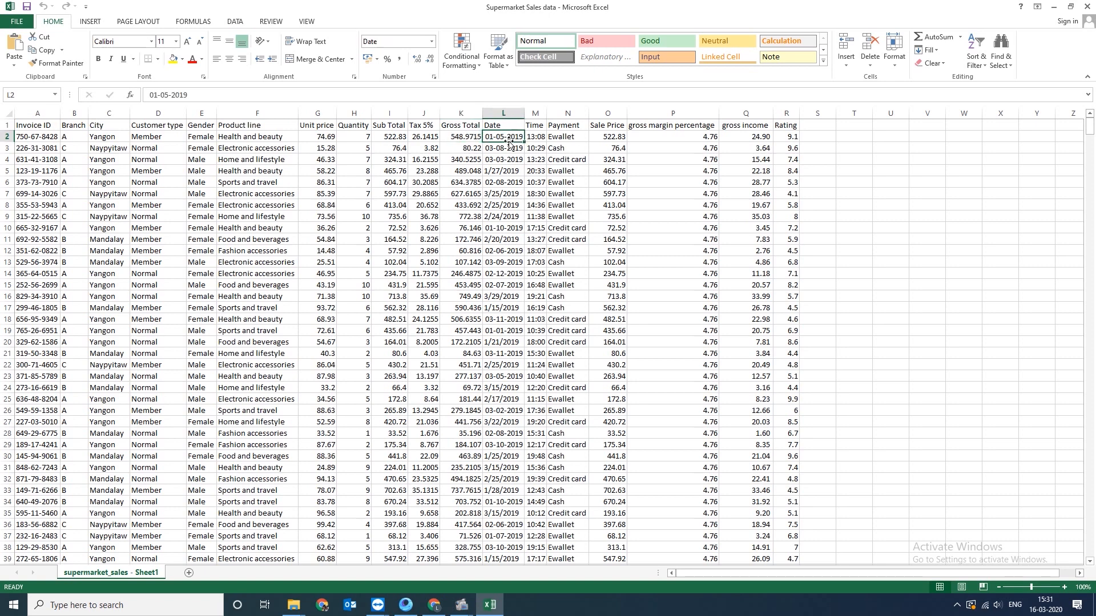
click(540, 136)
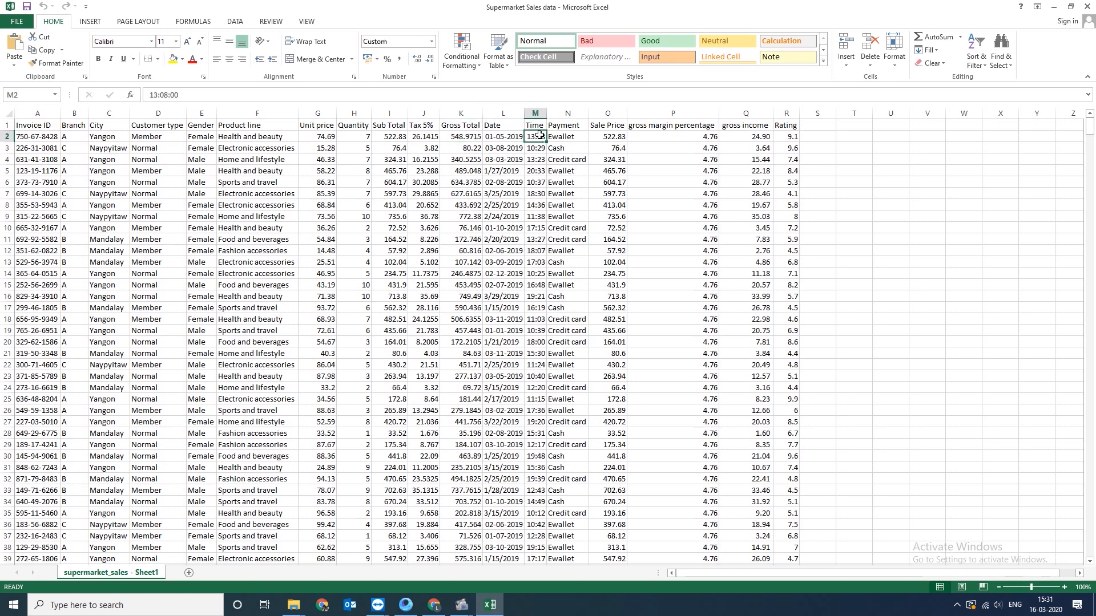
click(575, 139)
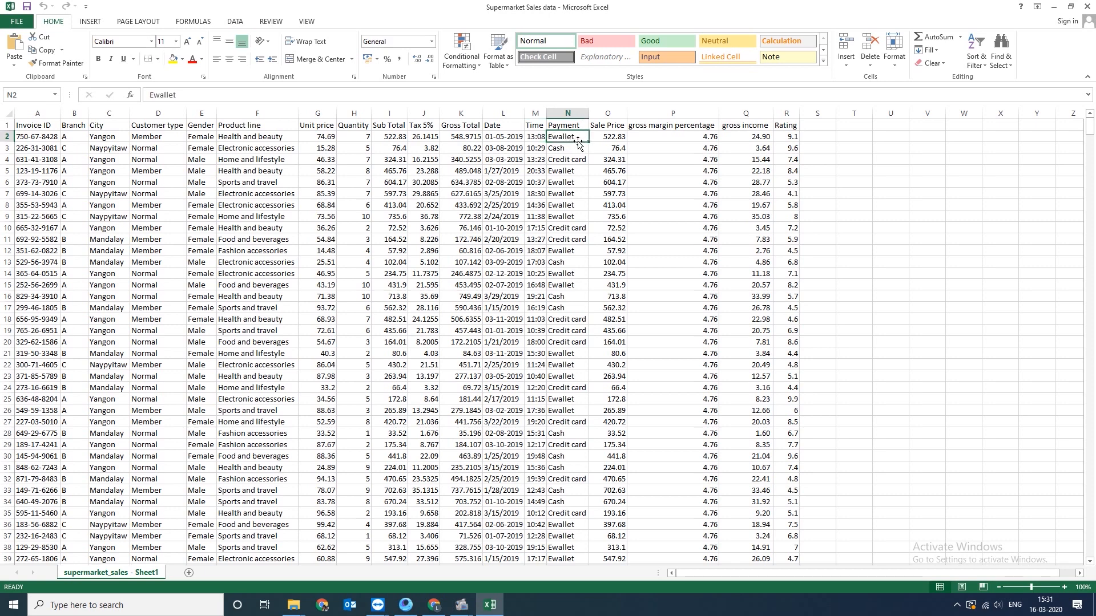
click(616, 135)
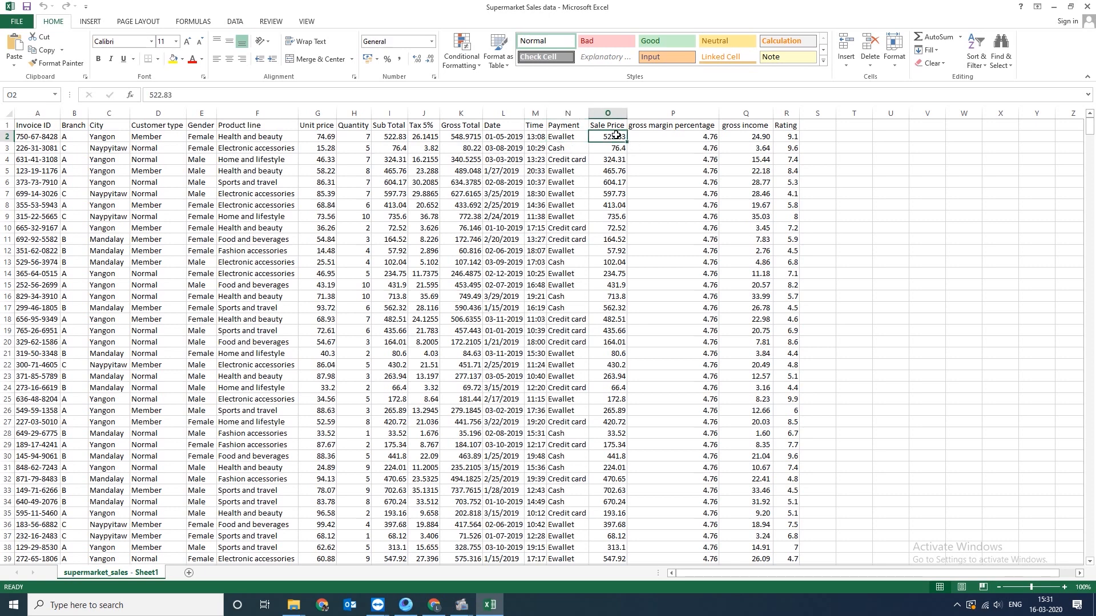
click(702, 140)
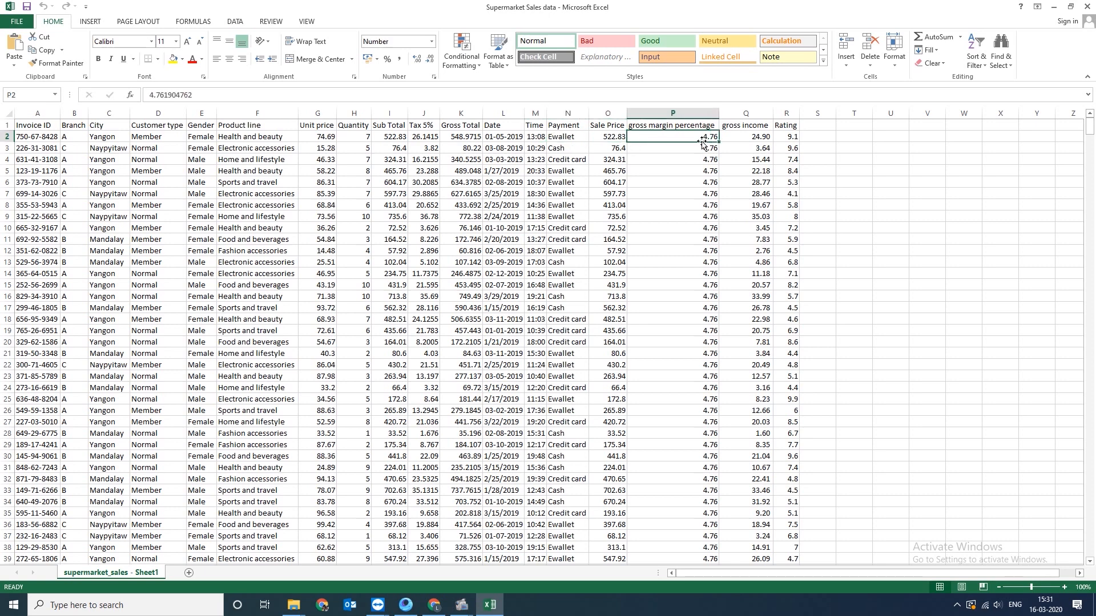
click(745, 137)
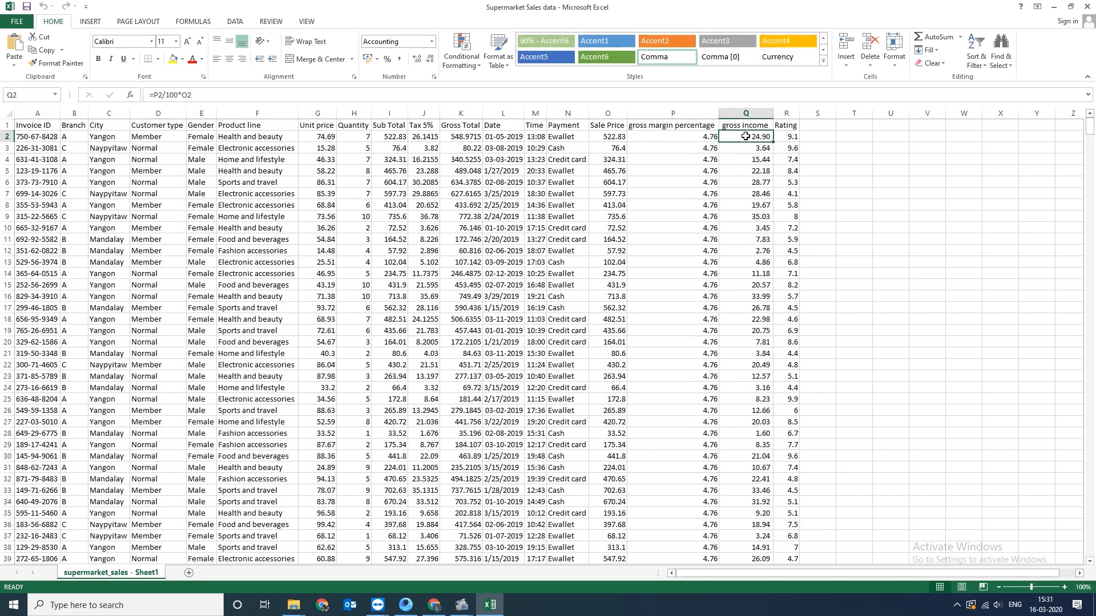
click(684, 136)
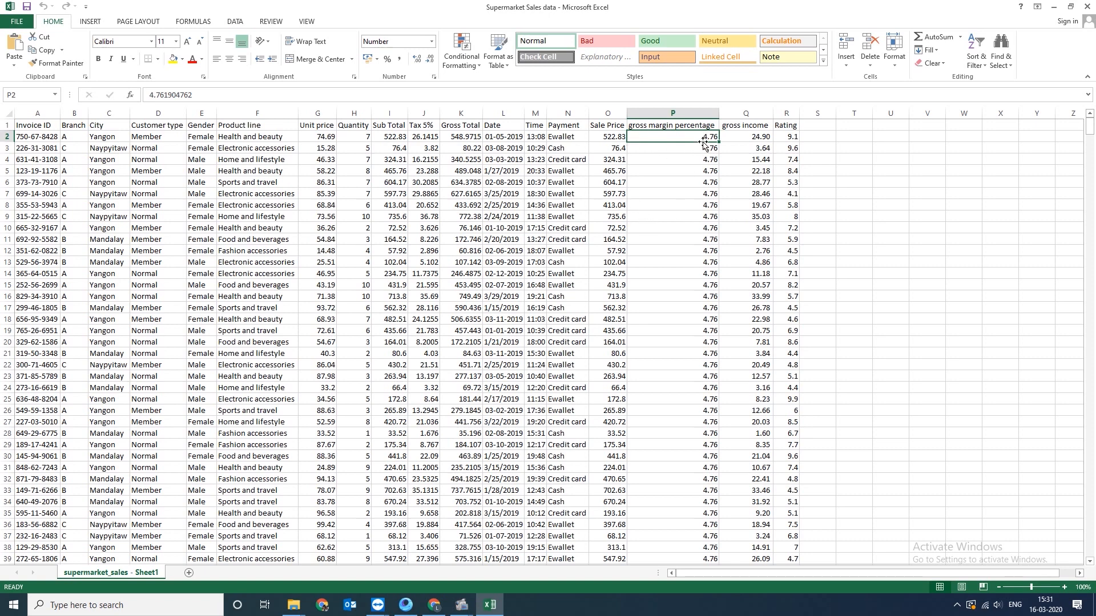
click(751, 136)
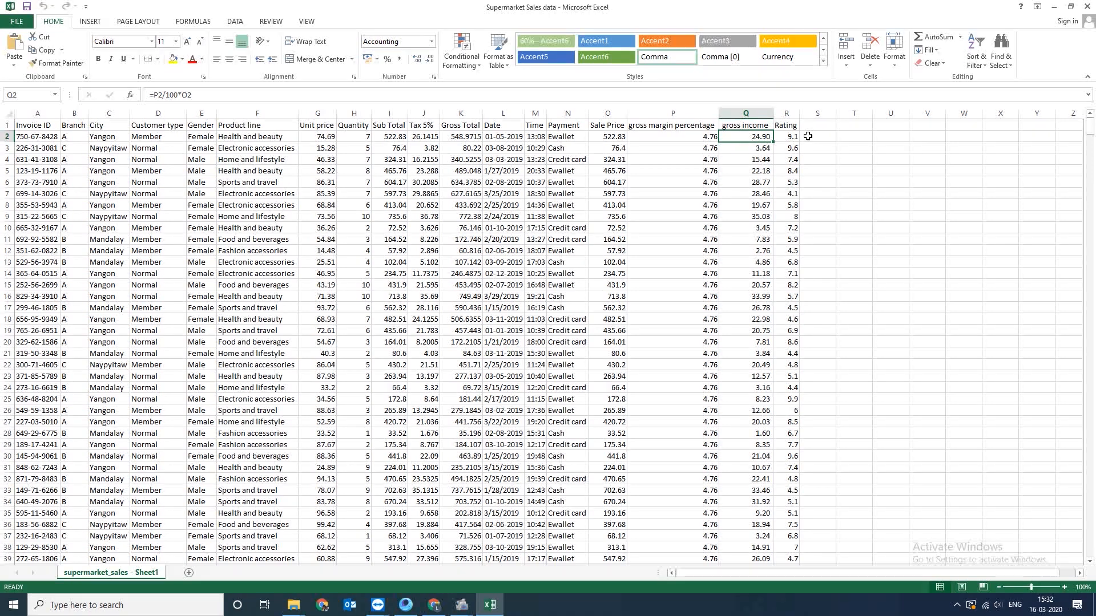
Create a PivotTable from the supermarket sales data on a new worksheet and add Product line to its rows
click(174, 136)
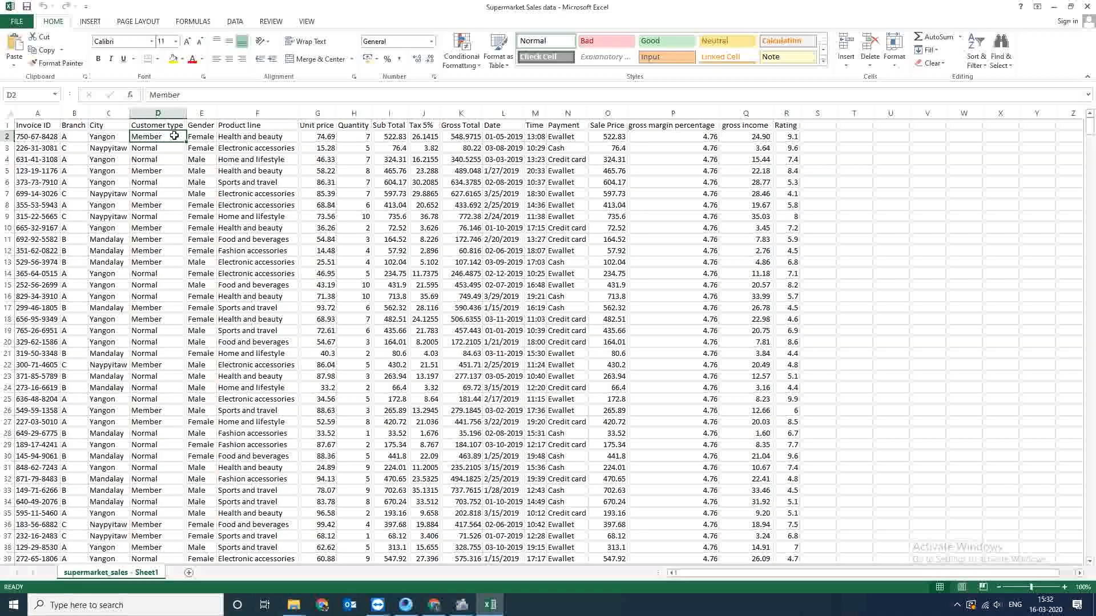
click(91, 23)
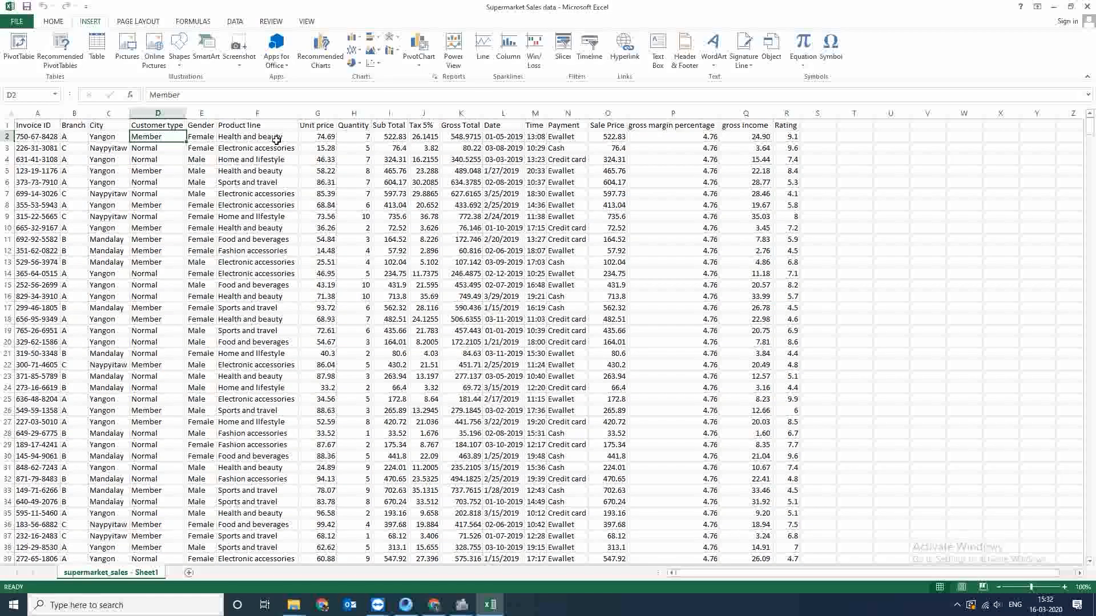
key(alt)
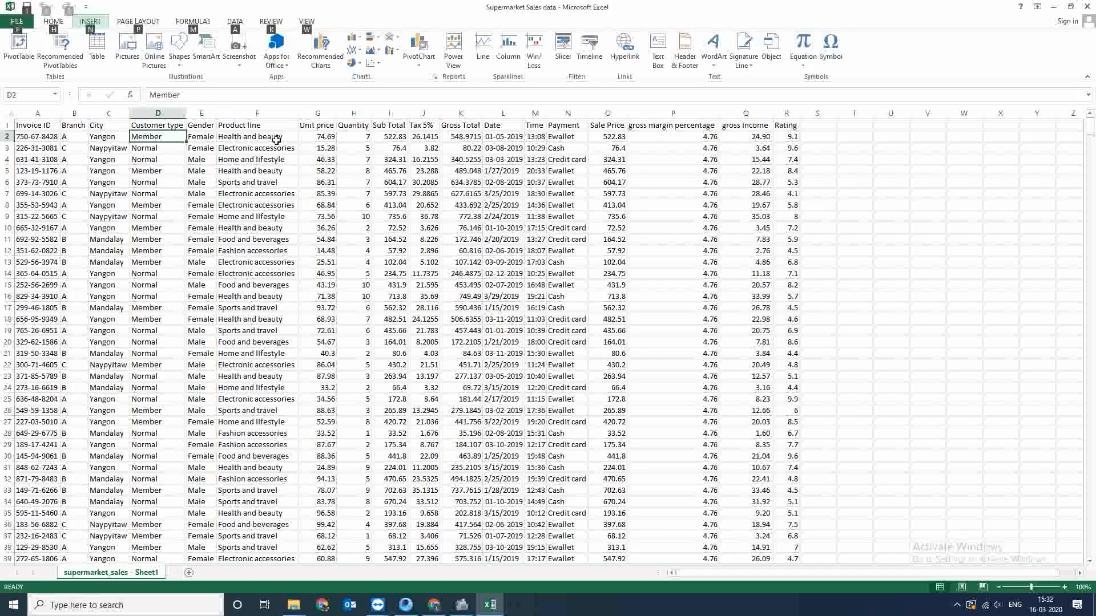
key(n)
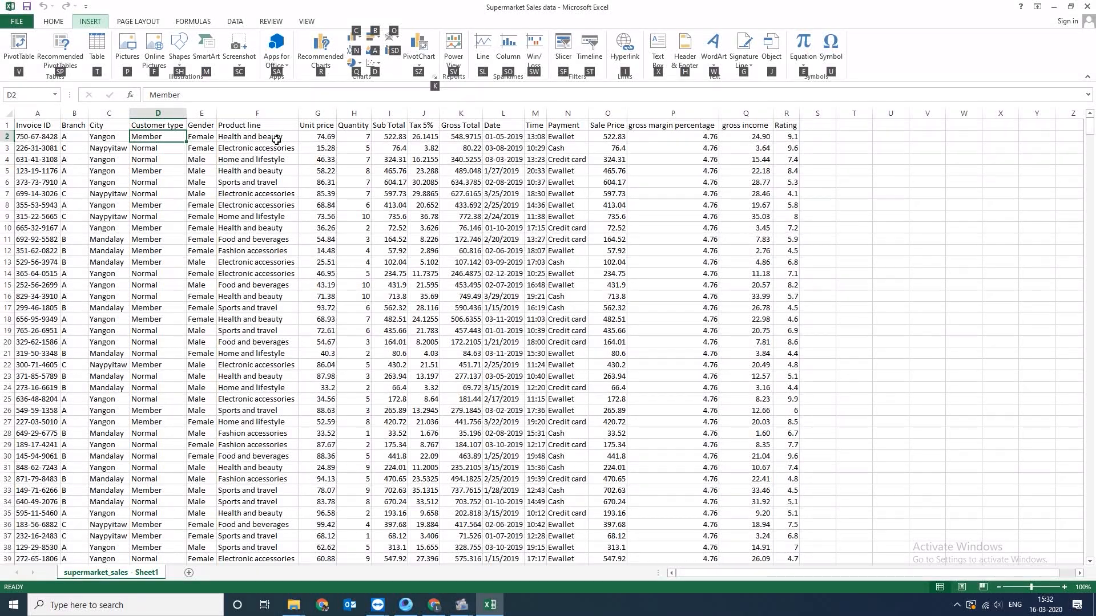
key(v)
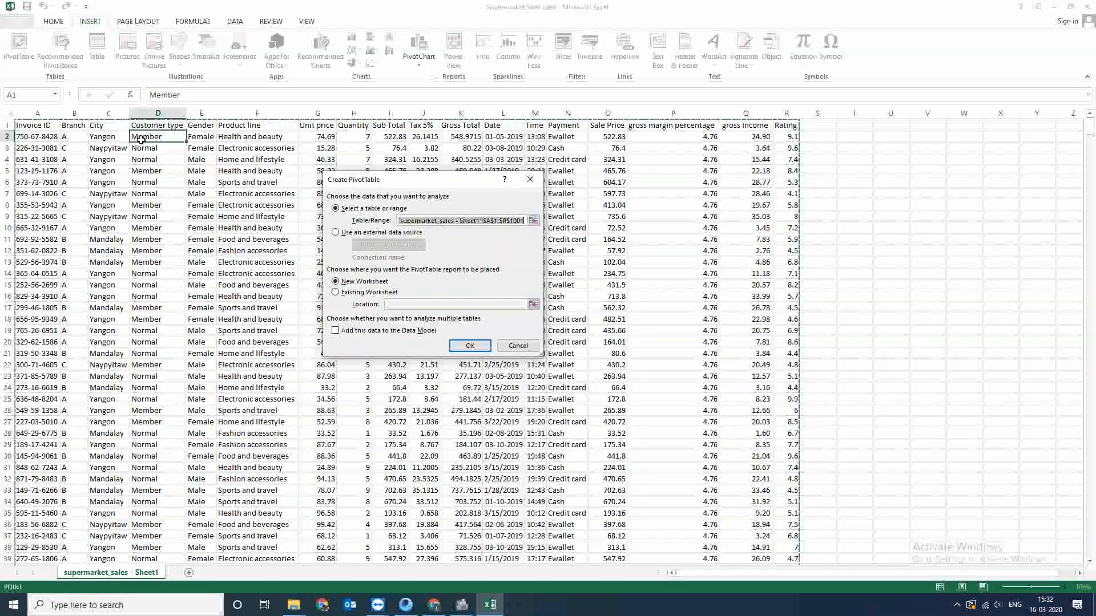
click(475, 345)
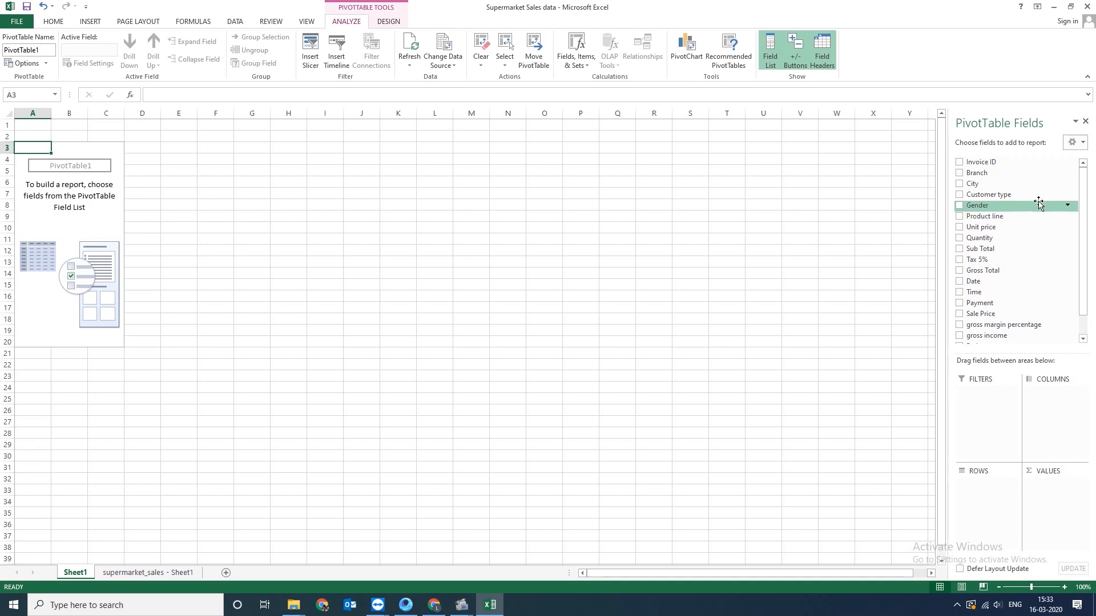
drag(996, 219, 988, 492)
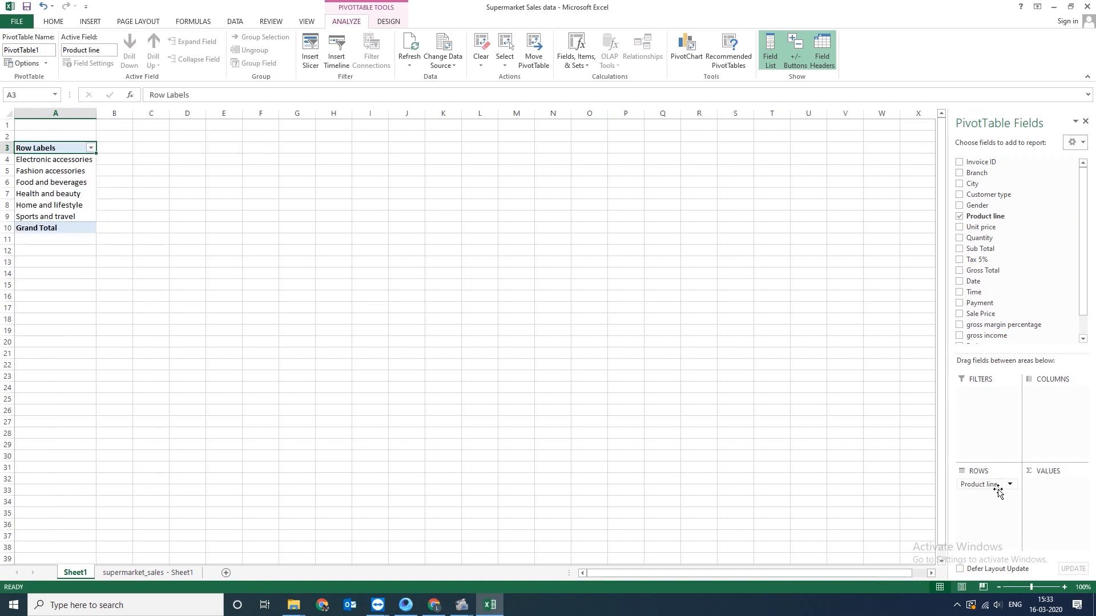
Examine each product line listed in the PivotTable's row labels
click(45, 164)
click(44, 176)
click(44, 186)
click(47, 198)
click(45, 163)
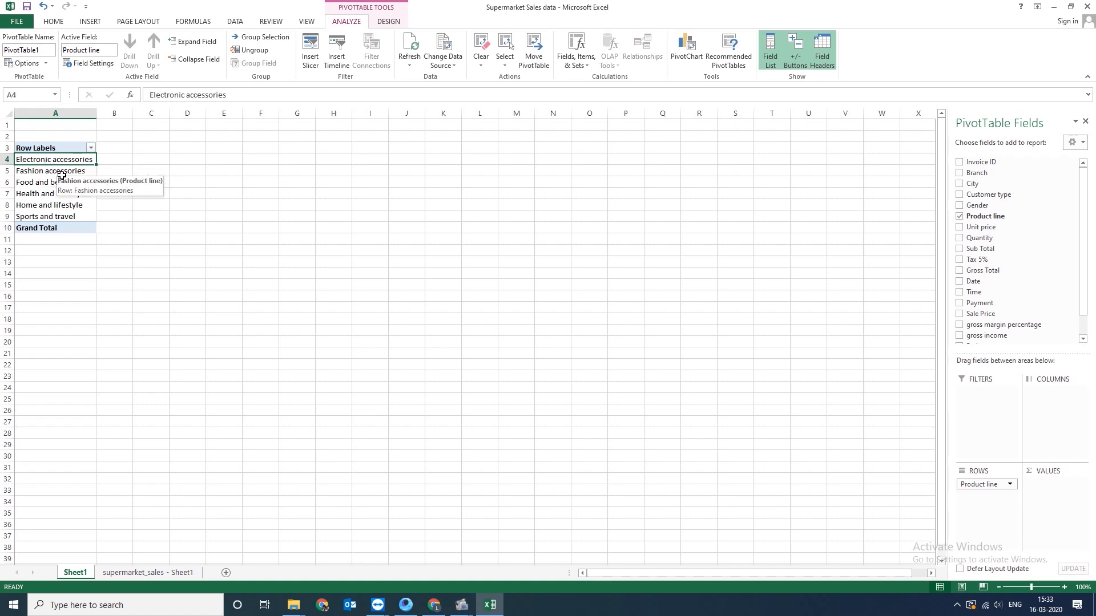
click(61, 173)
click(69, 184)
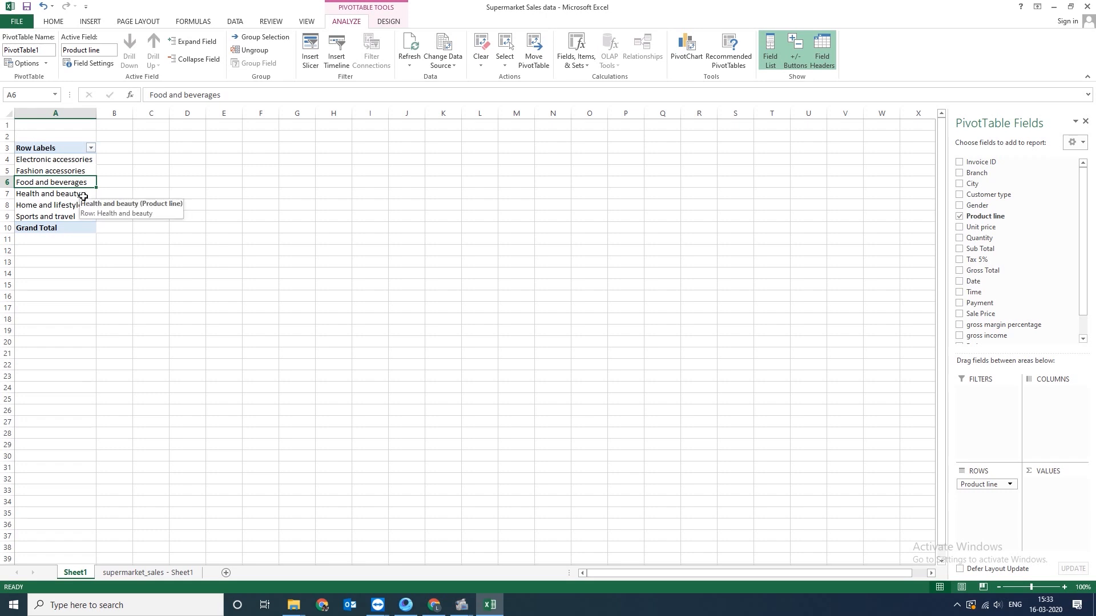
click(89, 195)
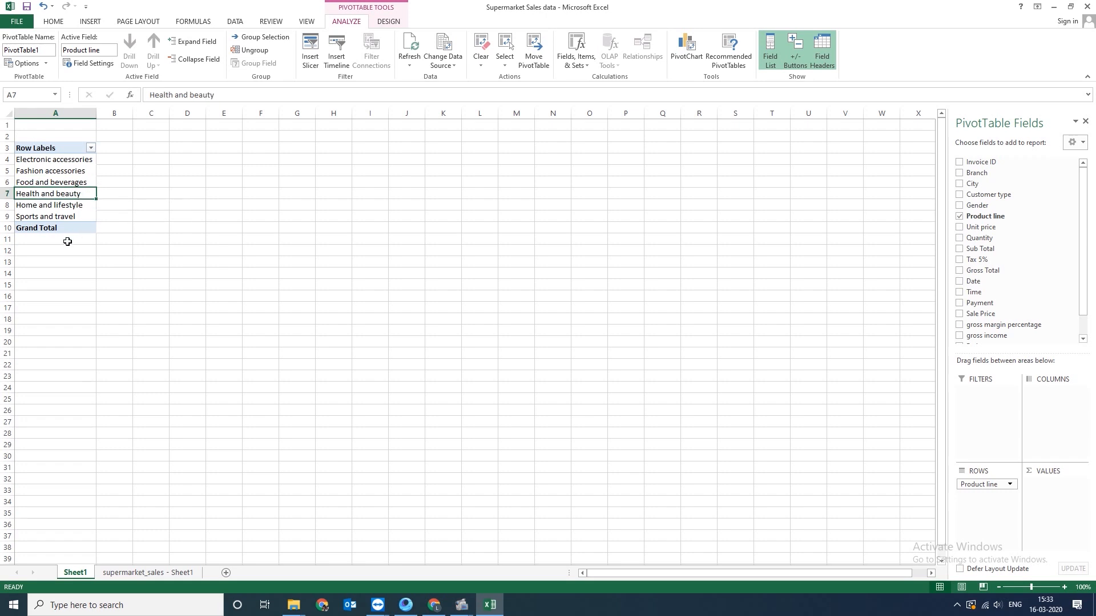
click(40, 207)
click(46, 217)
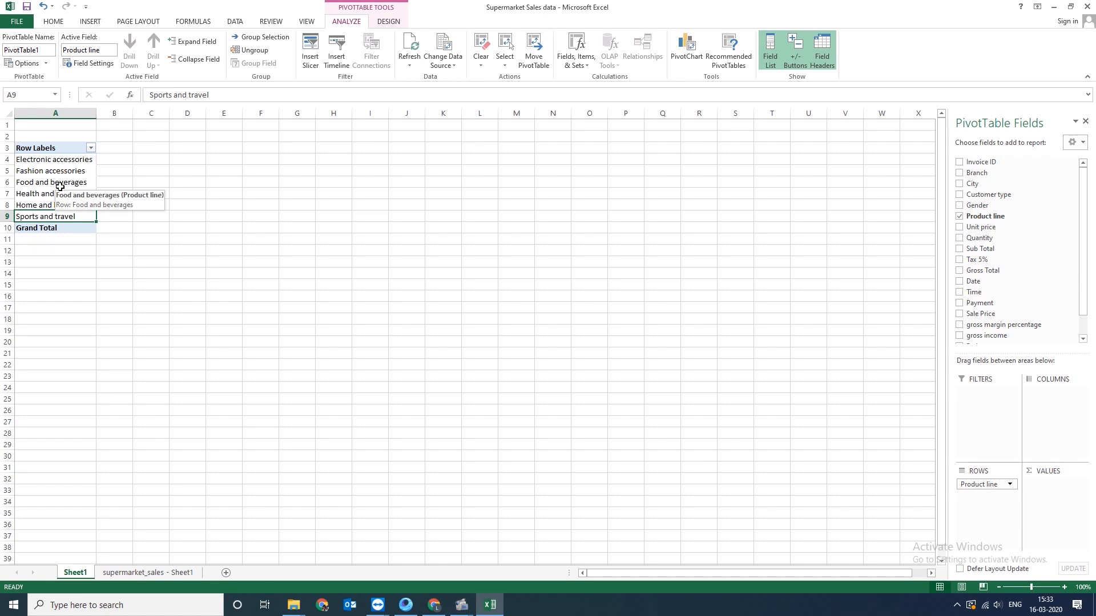
Add Quantity to the PivotTable's values and check the sum for Electronic accessories
drag(1016, 231, 1056, 497)
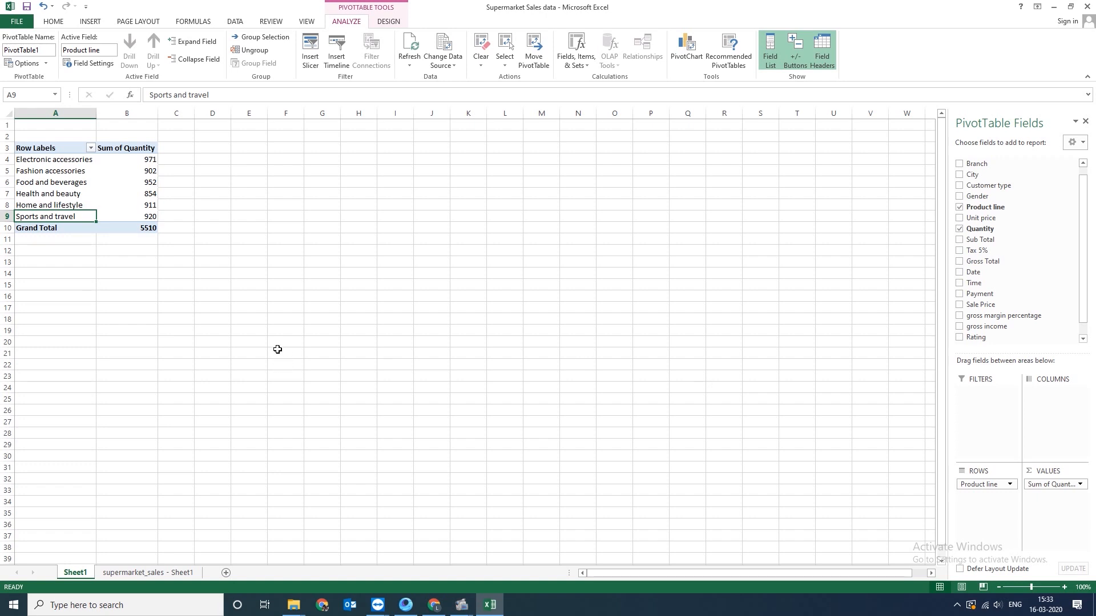
click(58, 163)
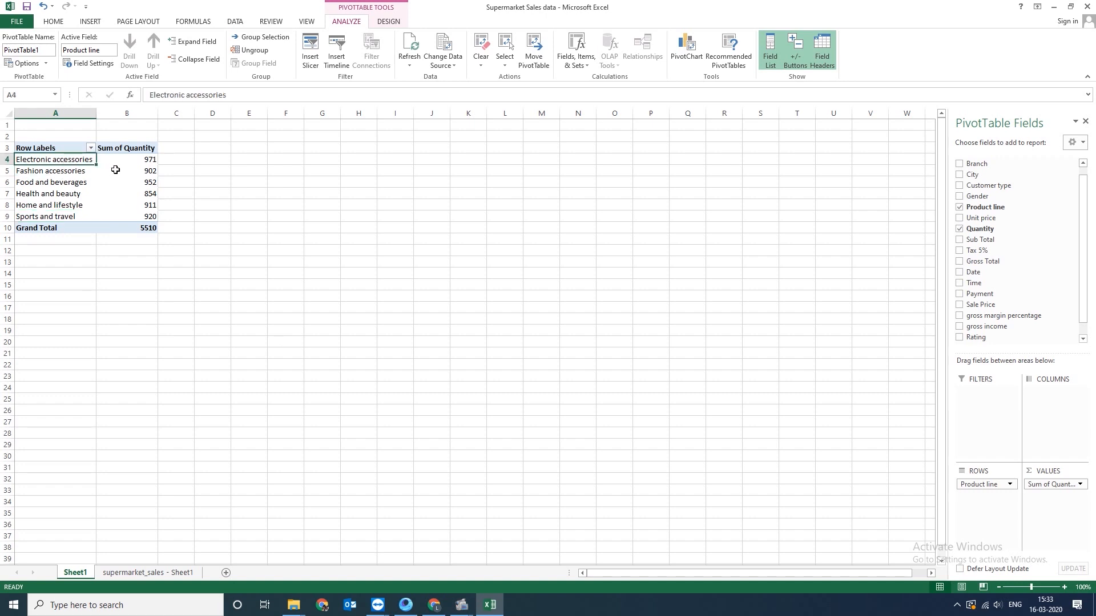
click(138, 160)
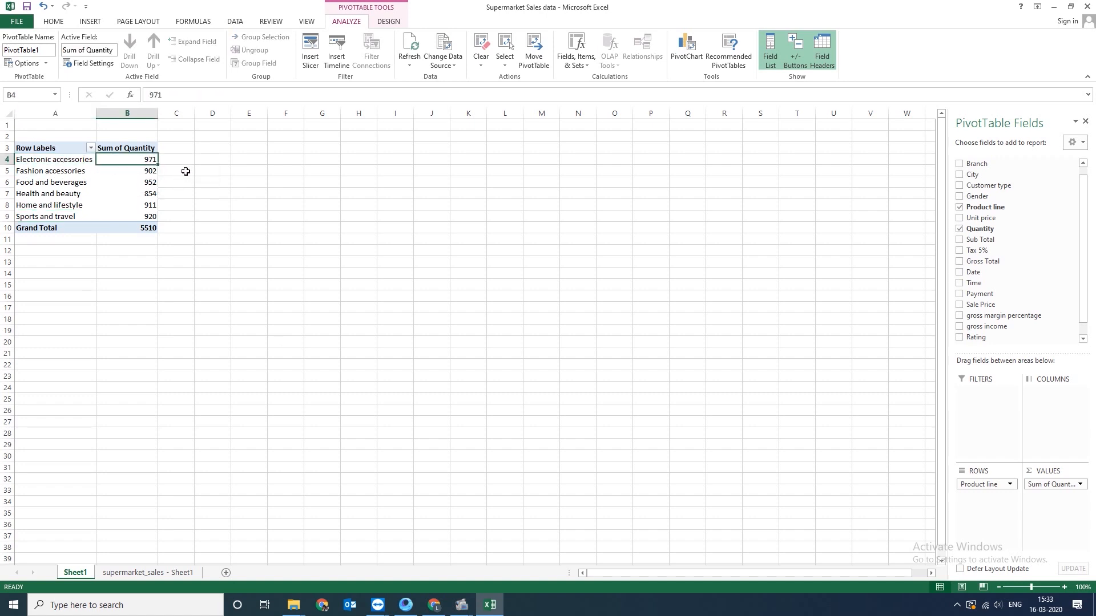
Examine the summed quantity of each product line from Fashion accessories through Sports and travel
click(86, 174)
click(137, 172)
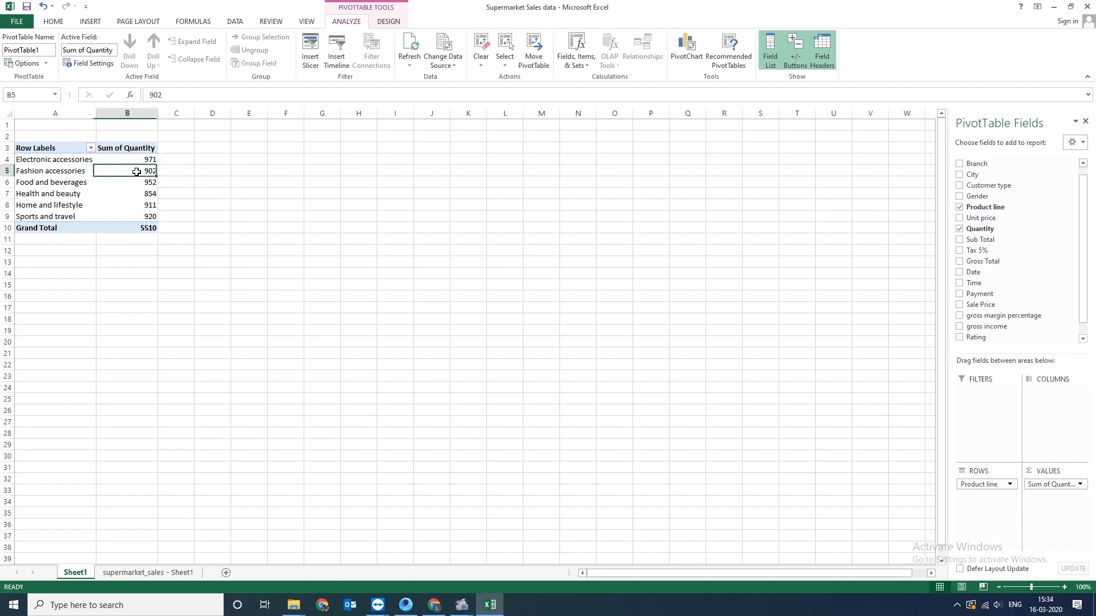
click(52, 183)
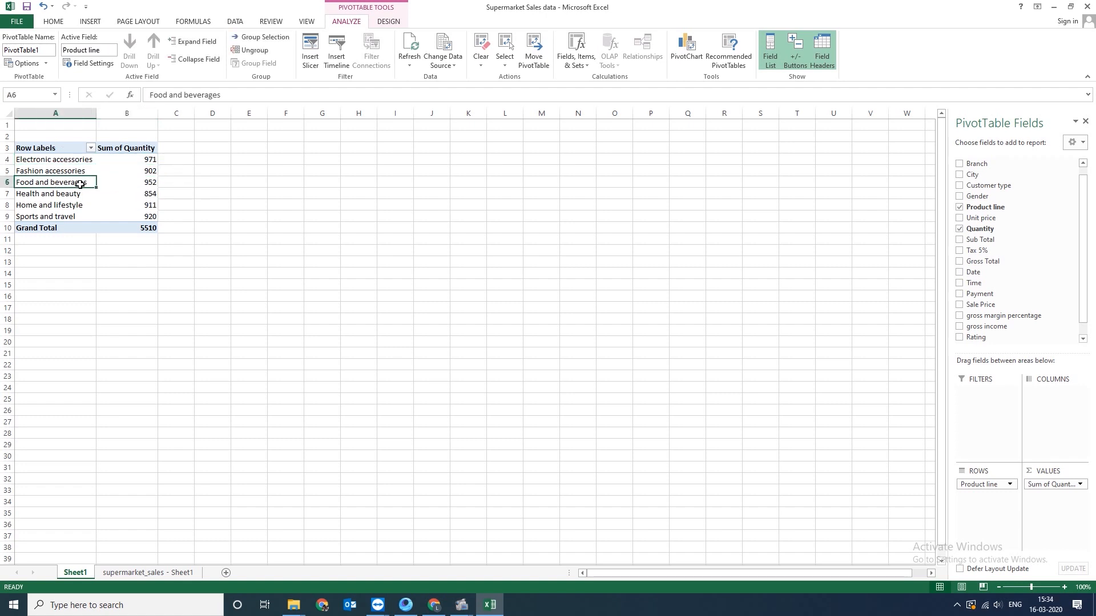
click(127, 183)
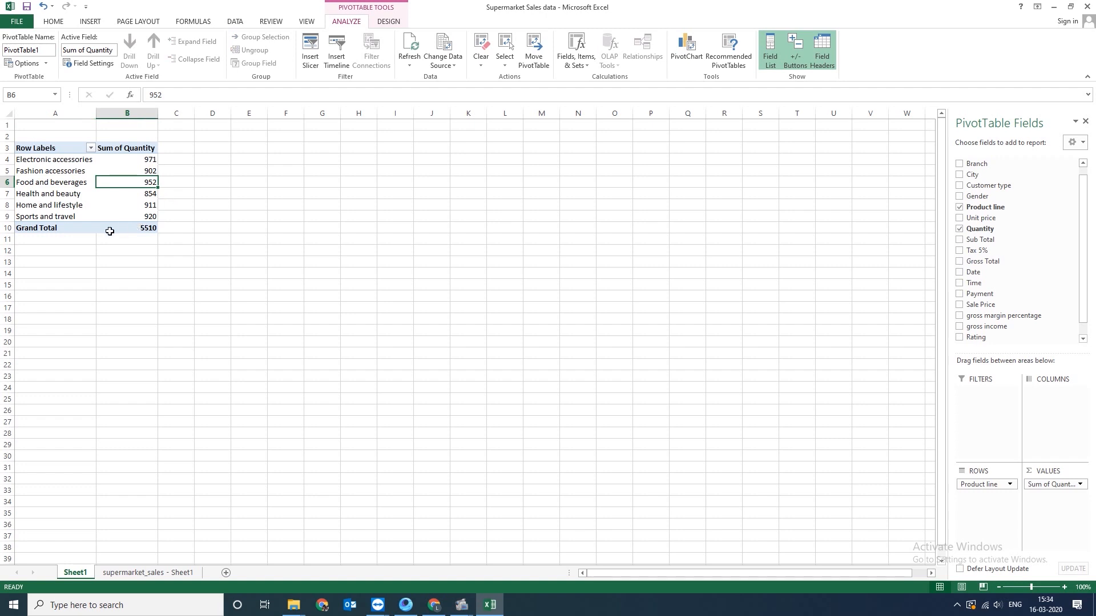
click(36, 195)
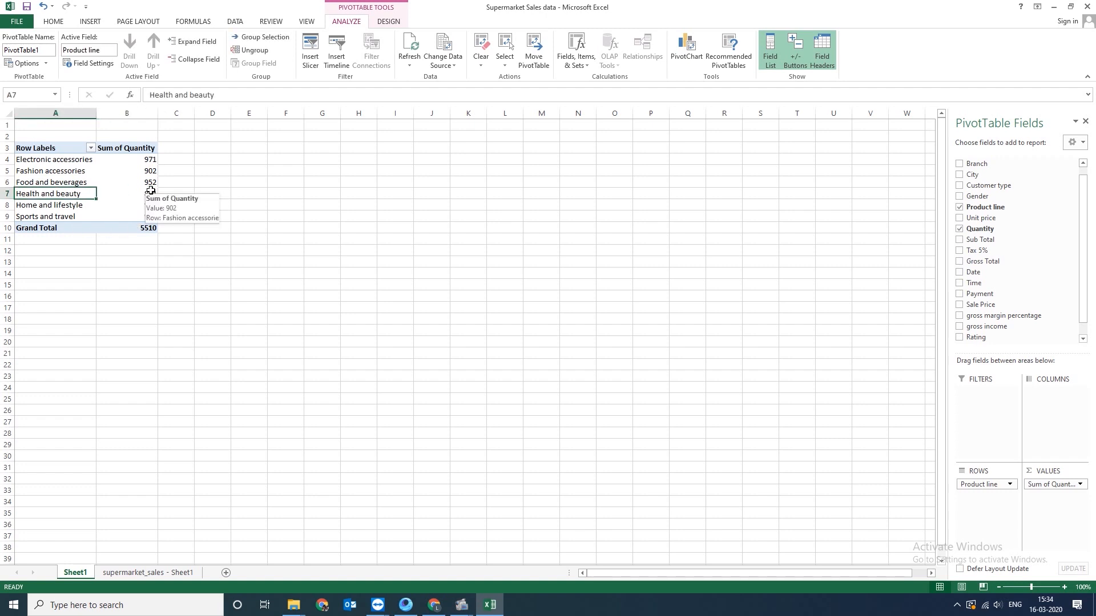
click(152, 197)
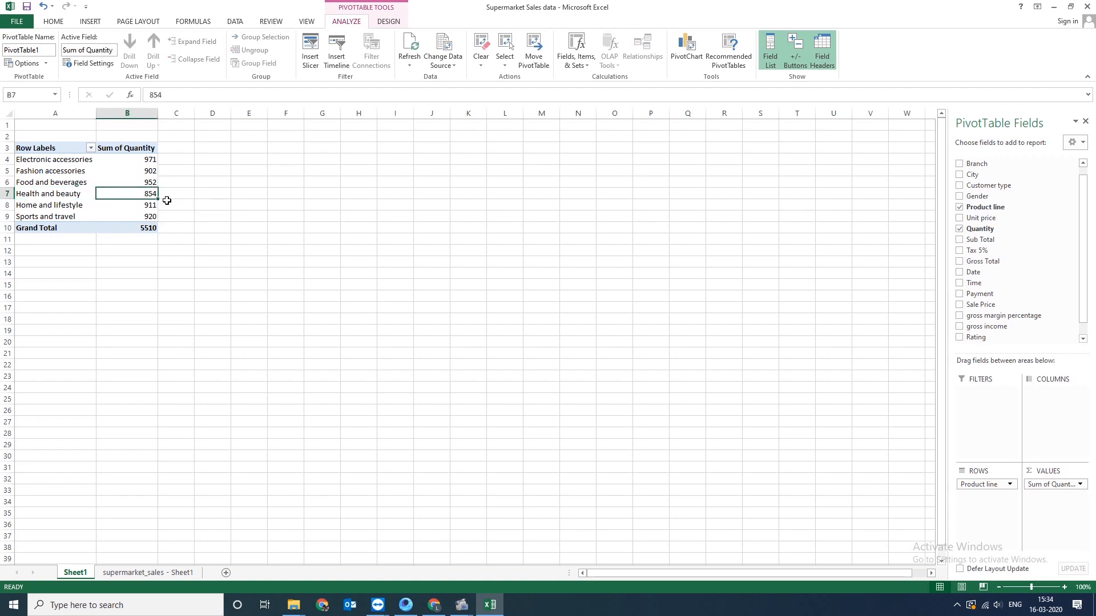
click(61, 206)
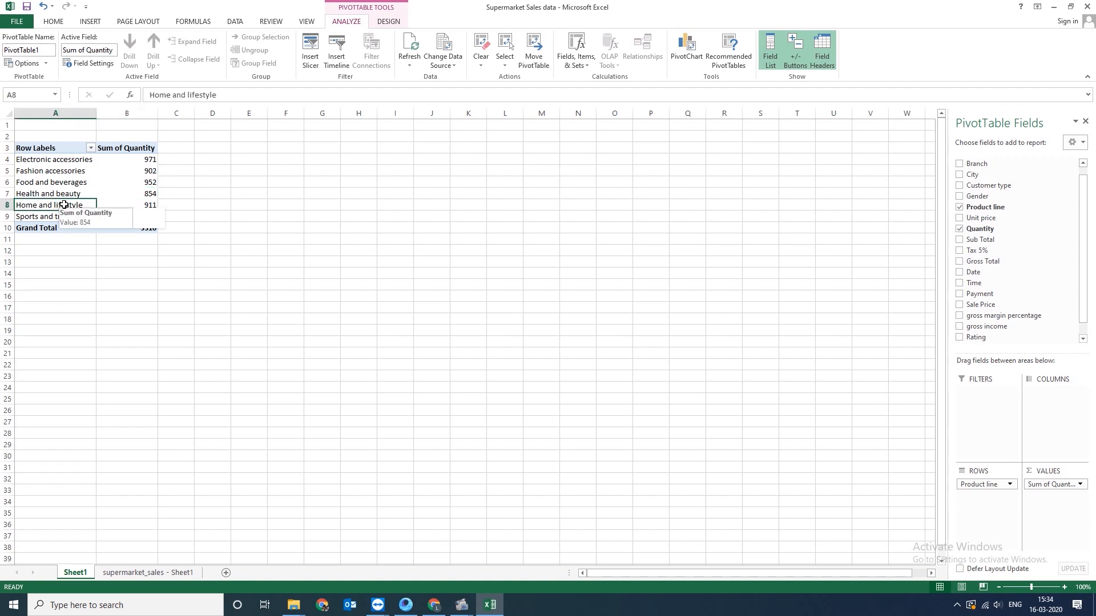
click(142, 207)
click(71, 216)
click(132, 216)
click(143, 171)
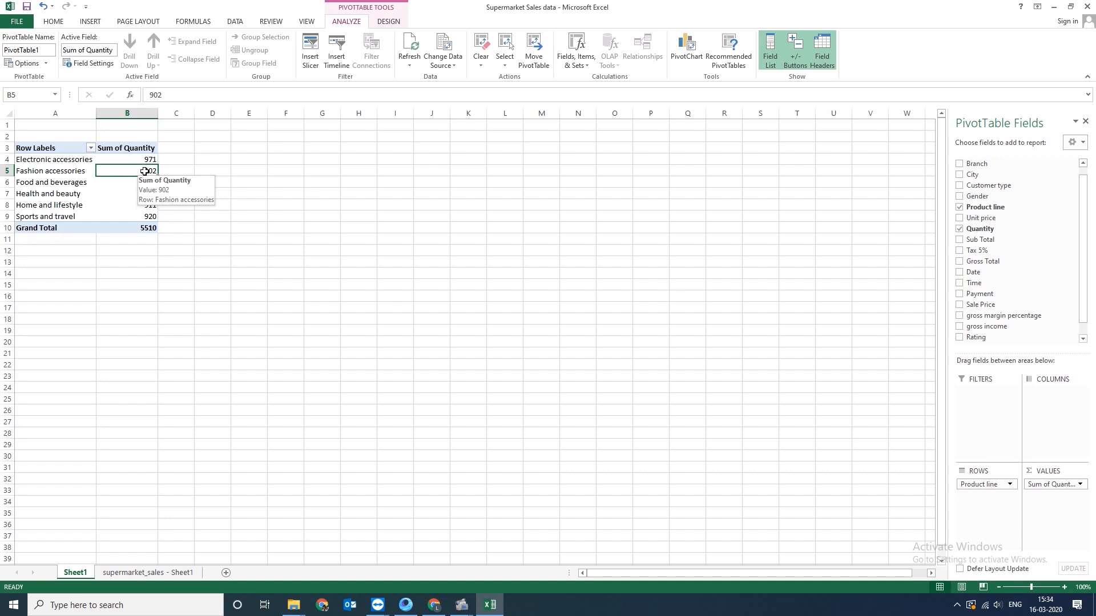
mouse_move(138, 160)
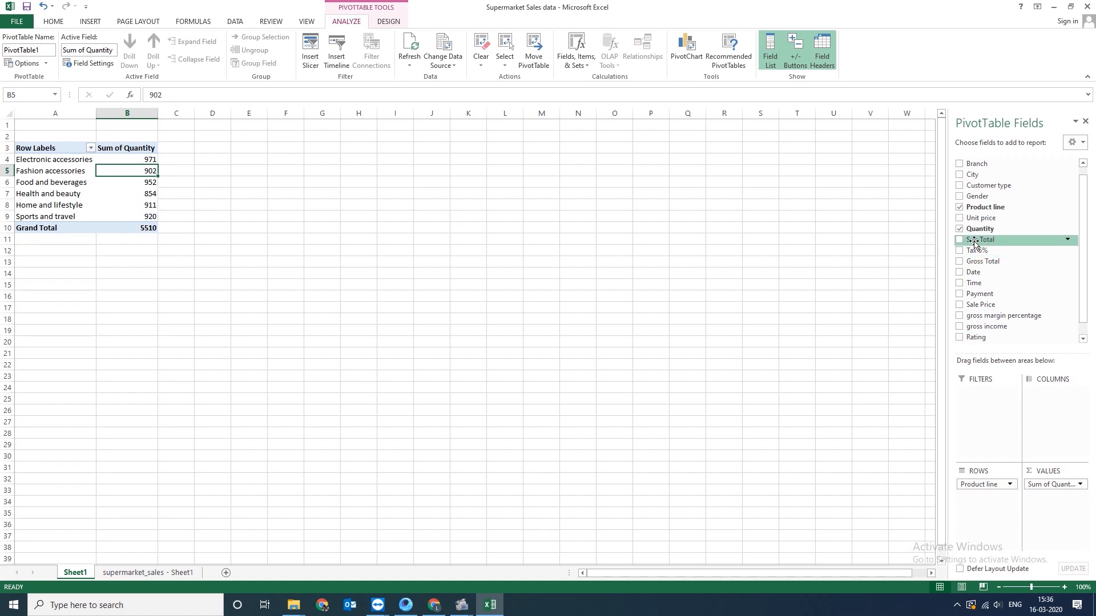
Add Sub Total to the PivotTable's values and apply the comma number style to its product line sums in C4:C9
drag(974, 242, 1051, 511)
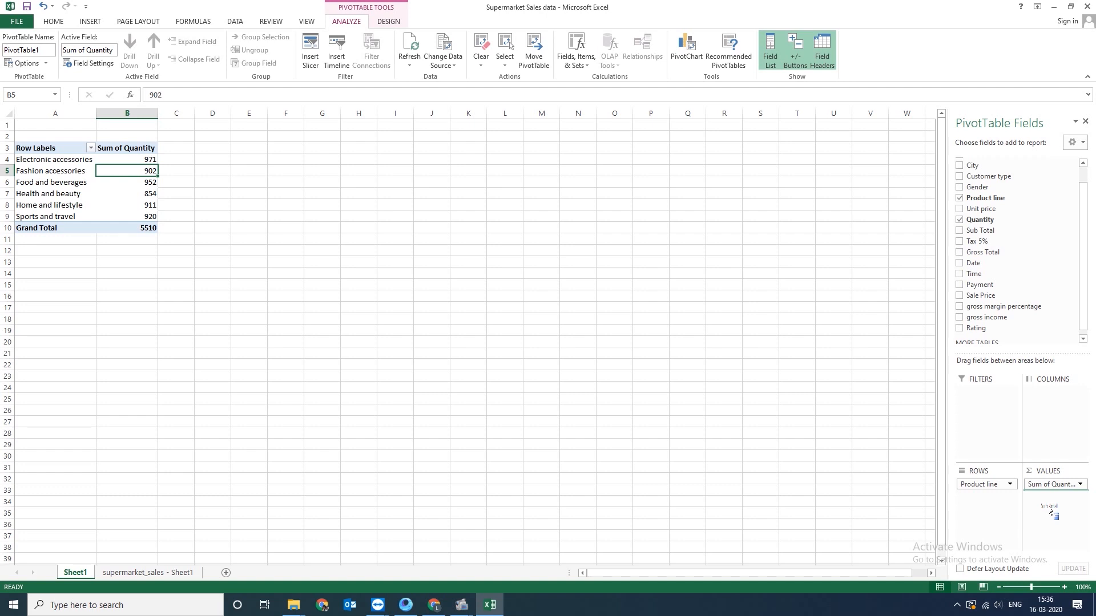
drag(1052, 510, 1051, 508)
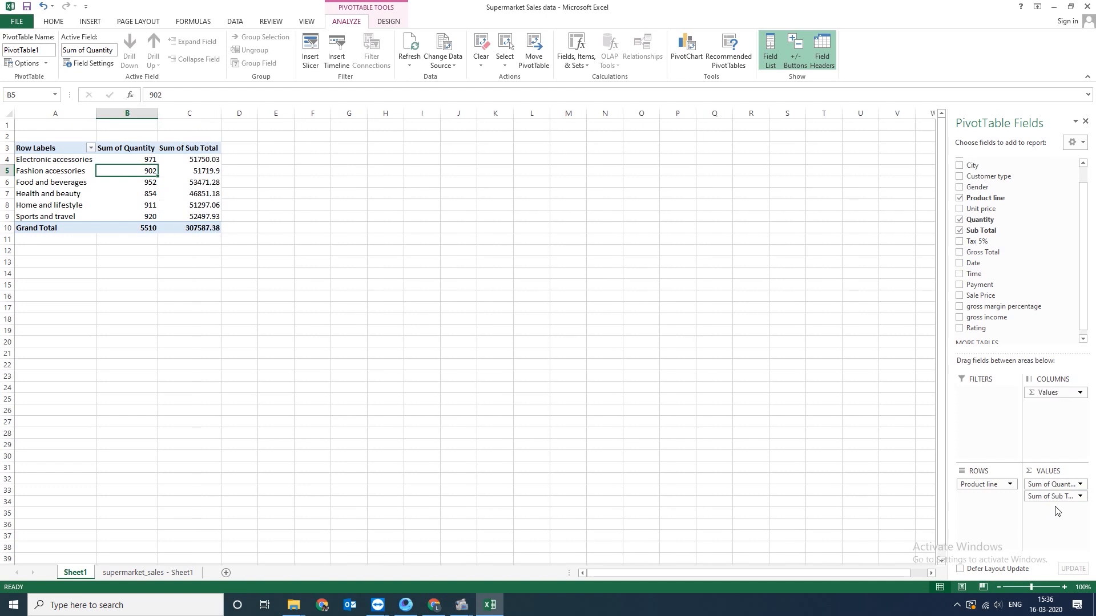
drag(205, 160, 207, 217)
click(53, 21)
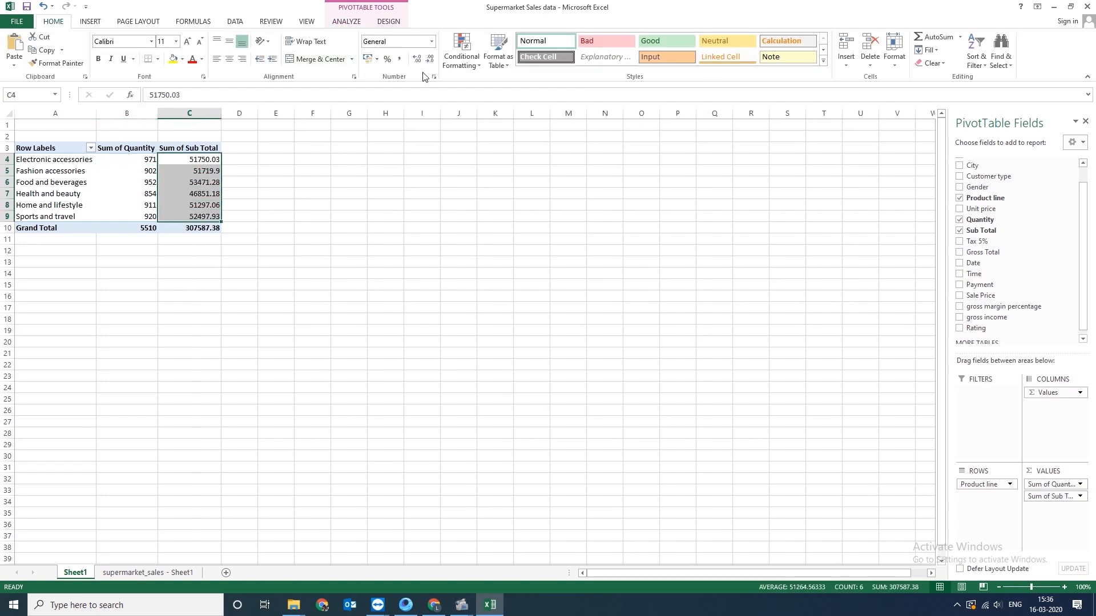
click(399, 60)
click(192, 207)
Examine the Quantity and Sub Total sums for Electronic accessories and Fashion accessories
click(198, 150)
click(201, 159)
click(79, 159)
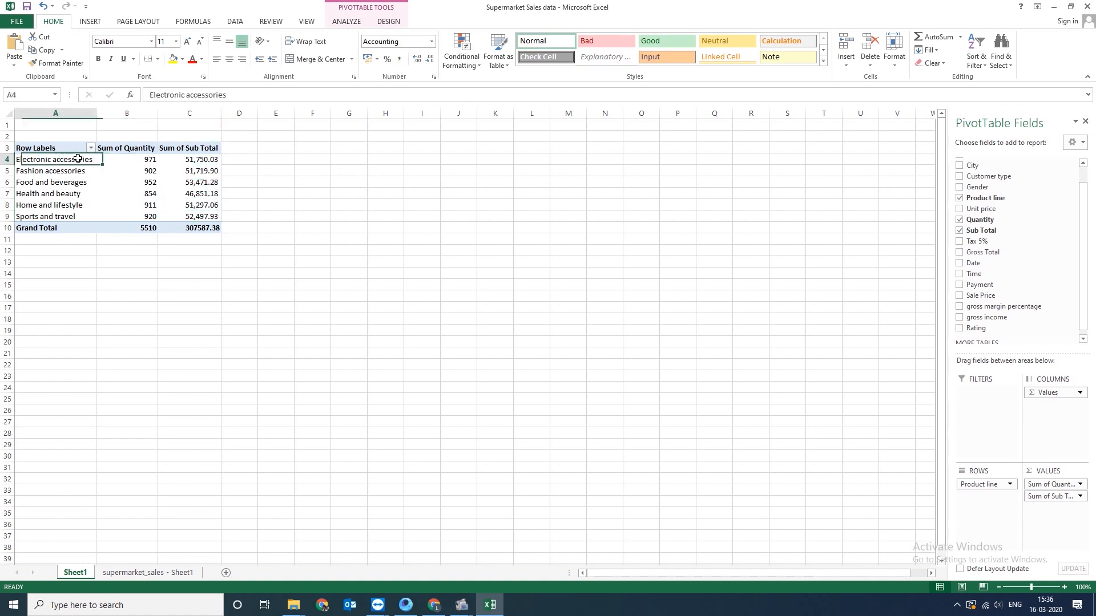
click(140, 160)
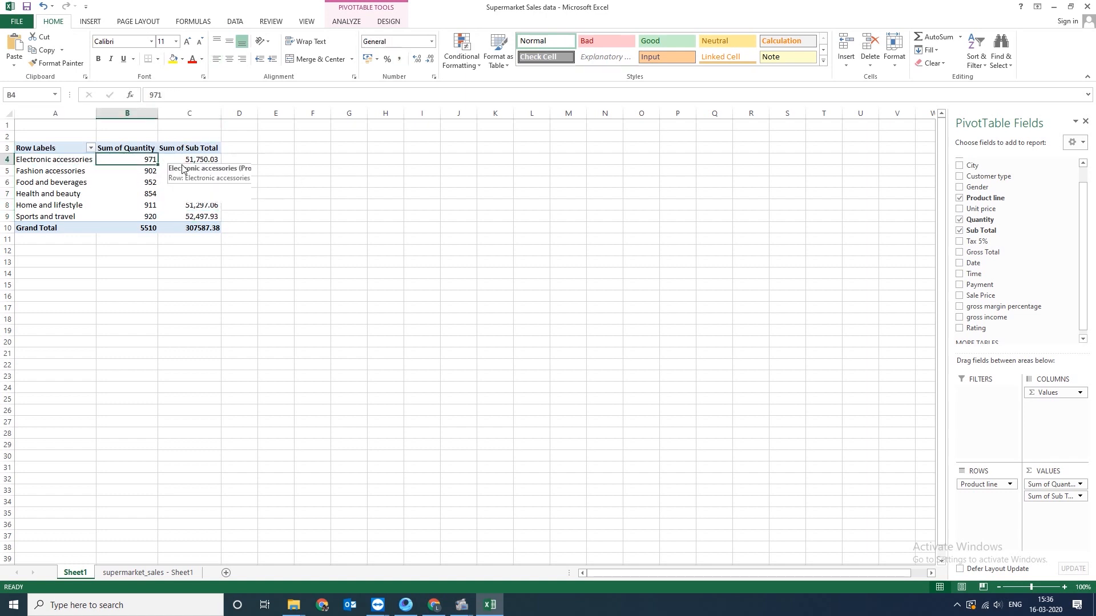
click(217, 161)
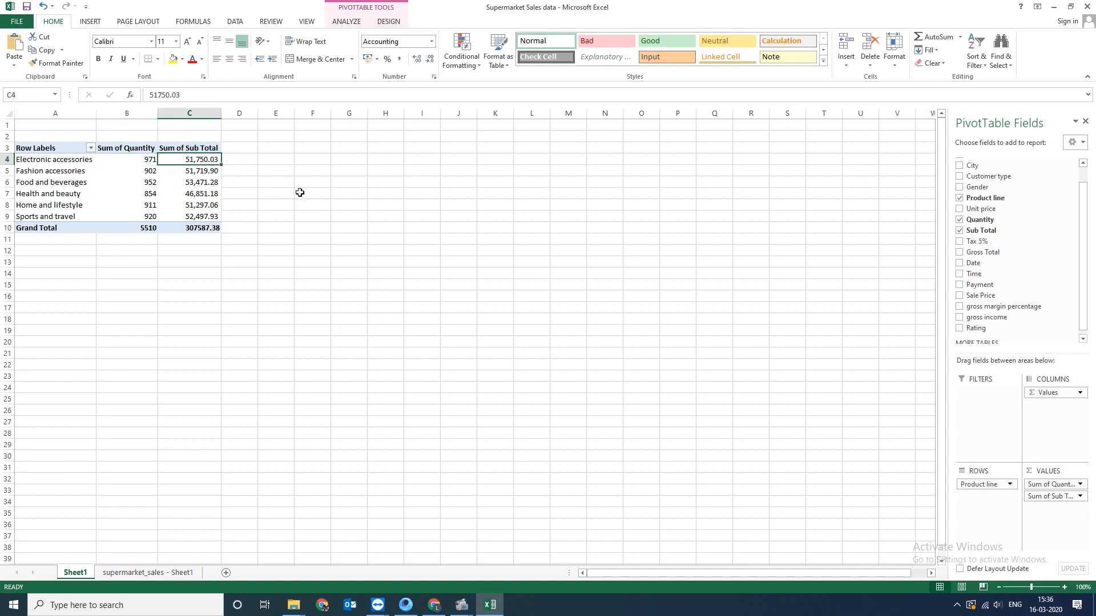
click(63, 172)
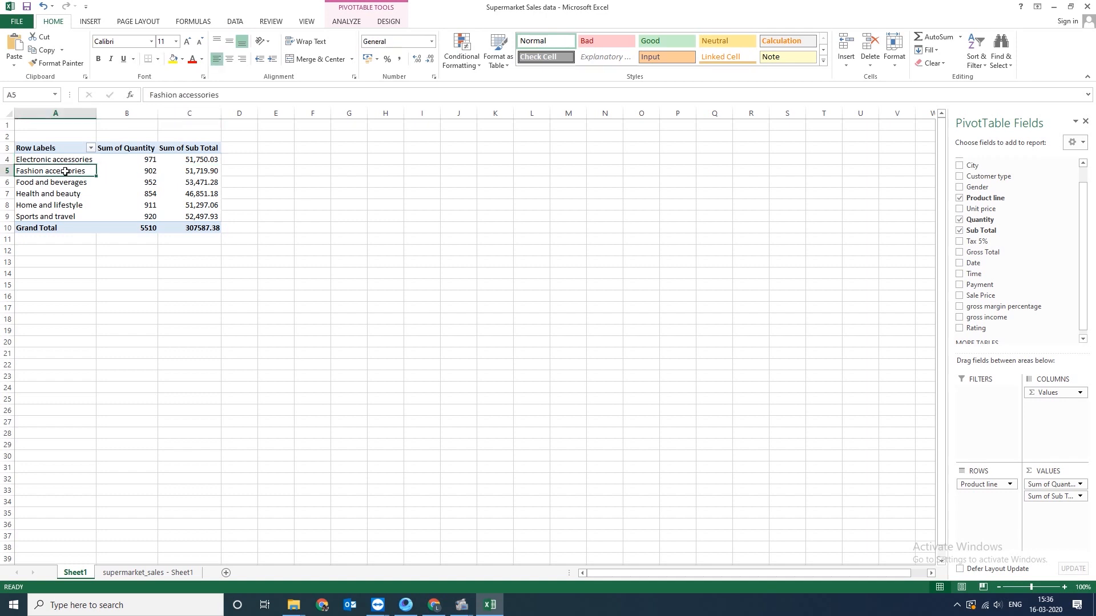
click(148, 174)
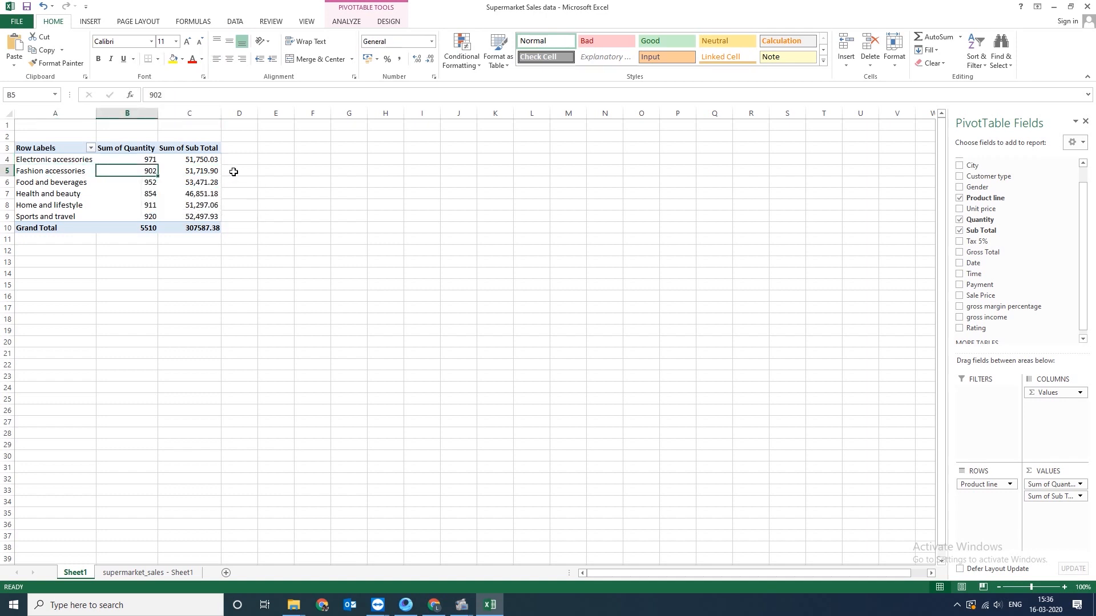
click(194, 172)
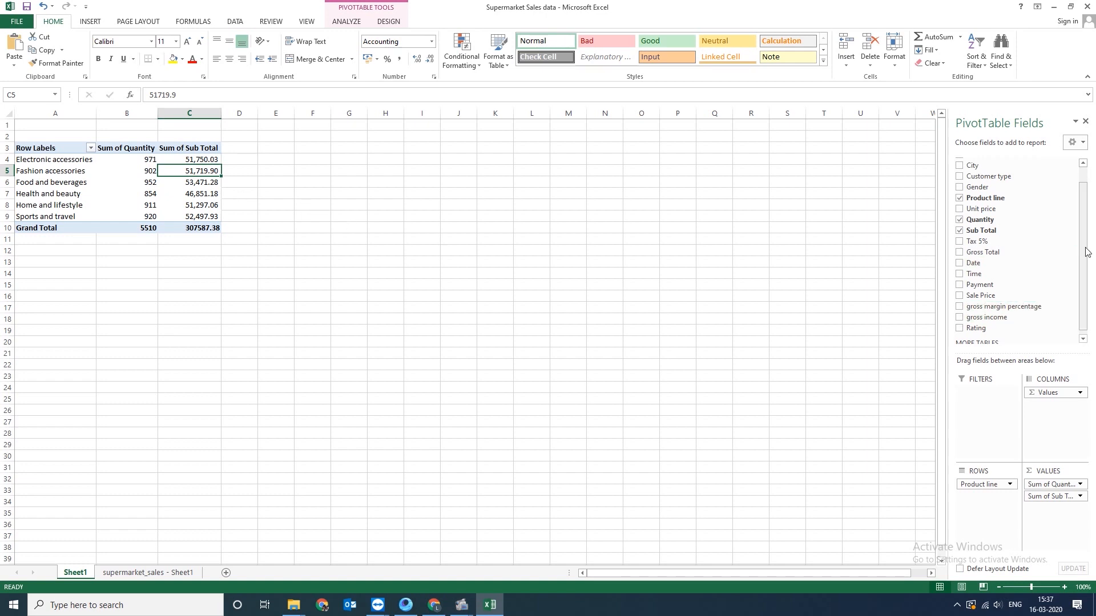
Add gross income to the PivotTable's values and apply the comma number style to its sums, including the grand total, in D4:D10
scroll(1082, 255, down, 1)
drag(980, 314, 1059, 526)
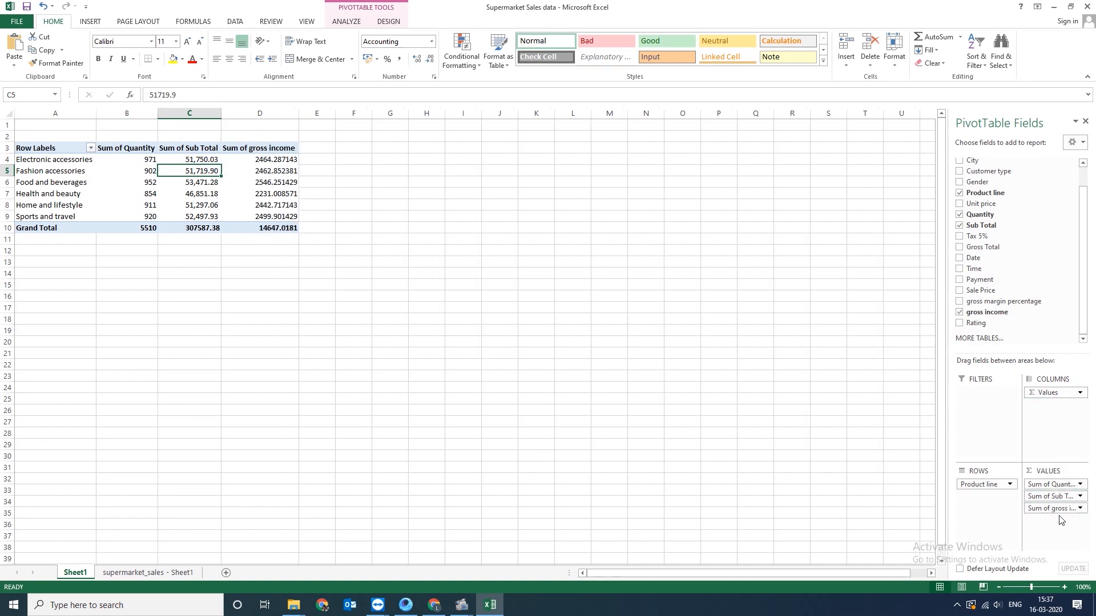
drag(289, 163, 280, 218)
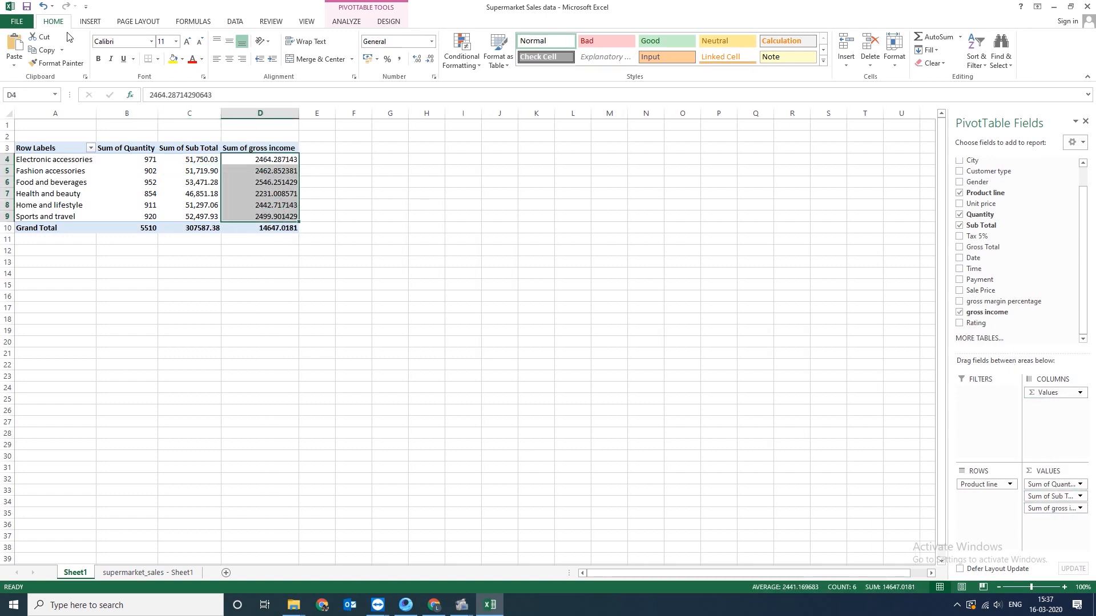
drag(261, 163, 257, 225)
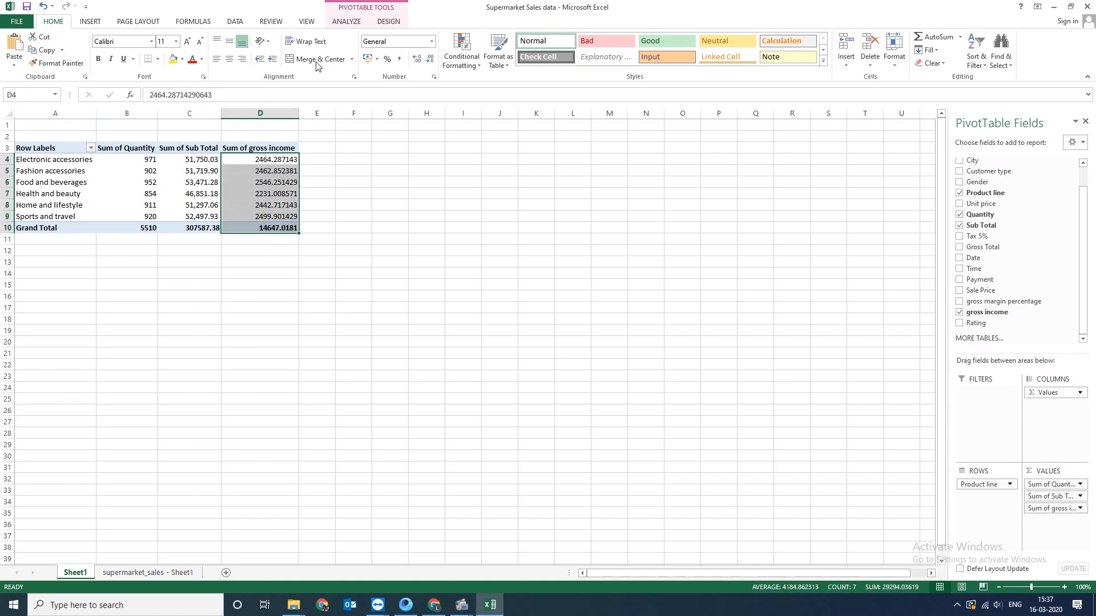
click(399, 58)
click(277, 181)
Examine the Quantity, Sub Total and gross income sums for Electronic accessories, the quantities of all product lines and the gross income grand total
click(283, 161)
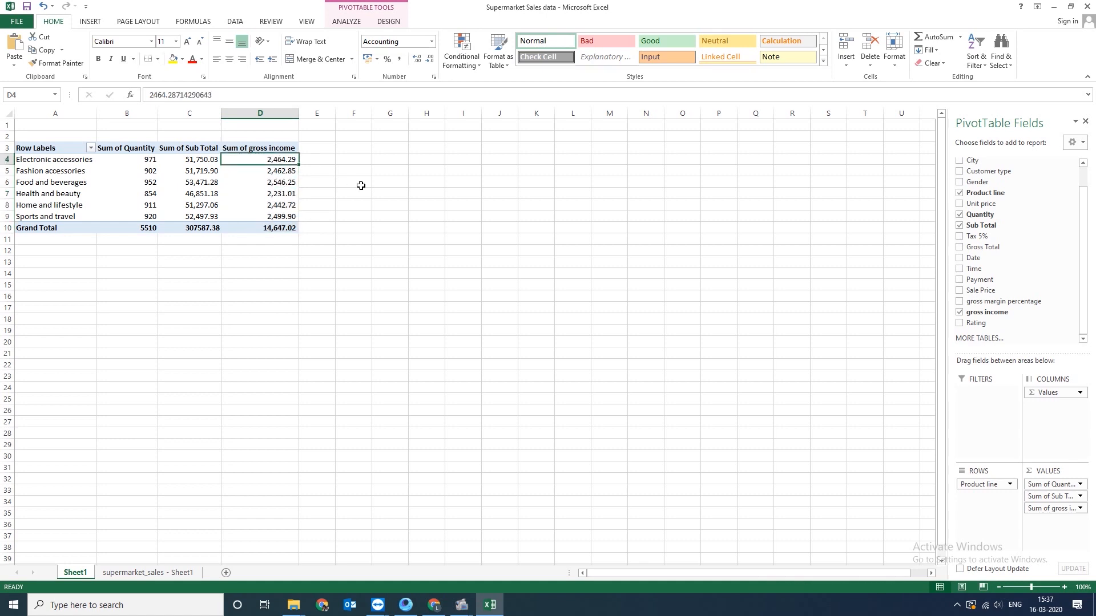
key(Left)
key(Left)
key(Left)
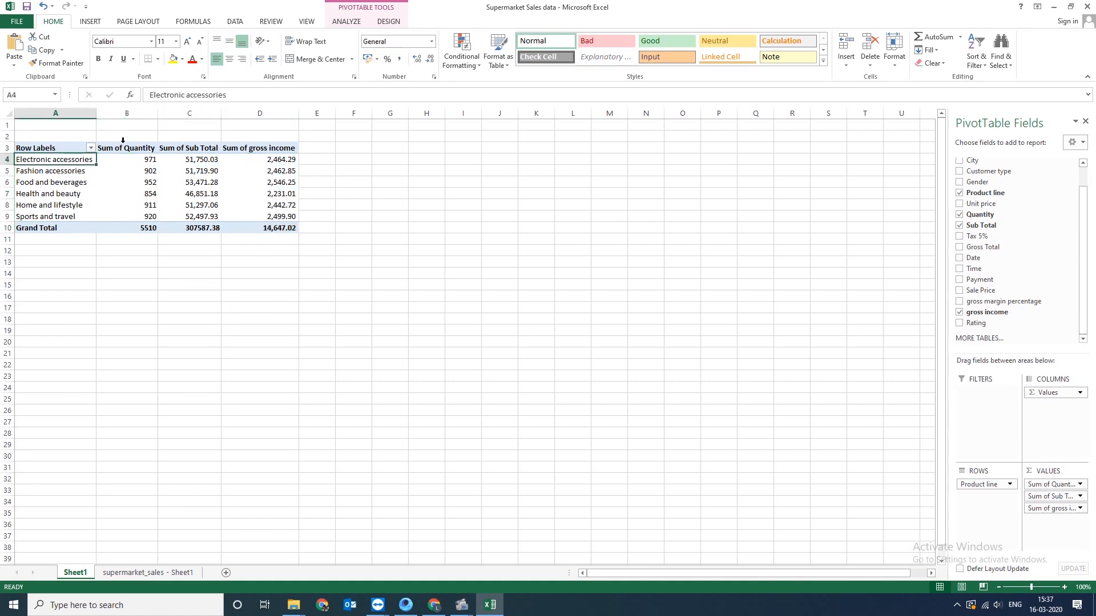
click(137, 171)
click(146, 159)
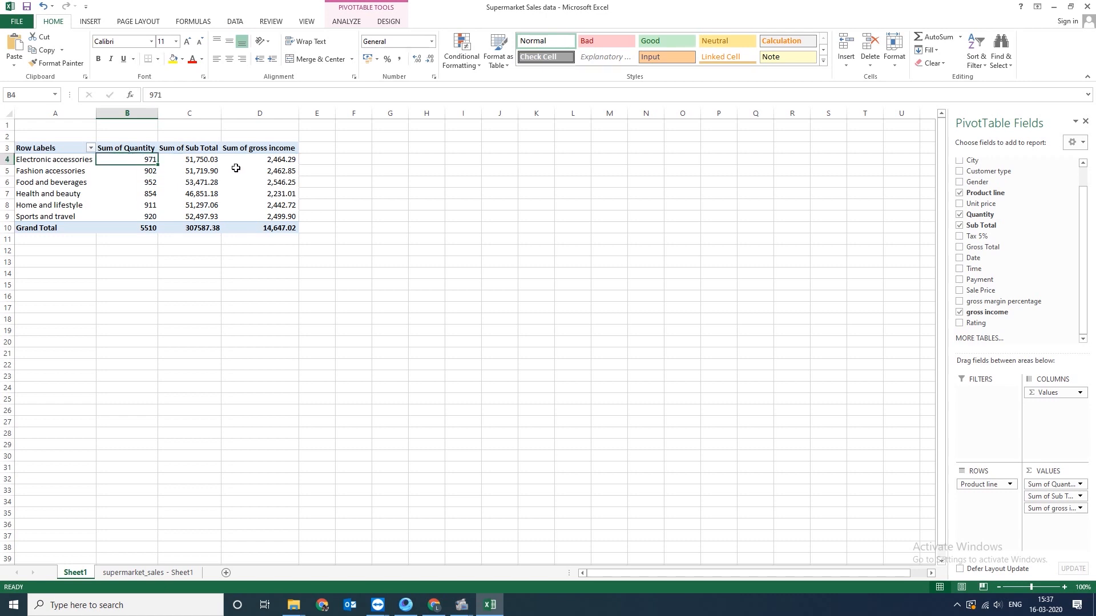
click(210, 159)
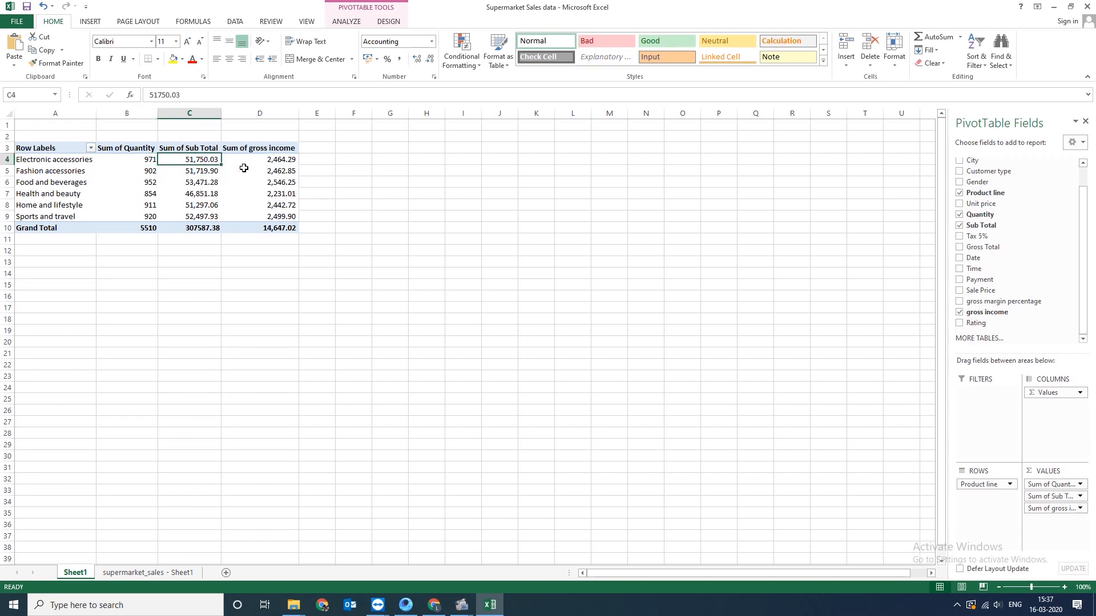
click(293, 162)
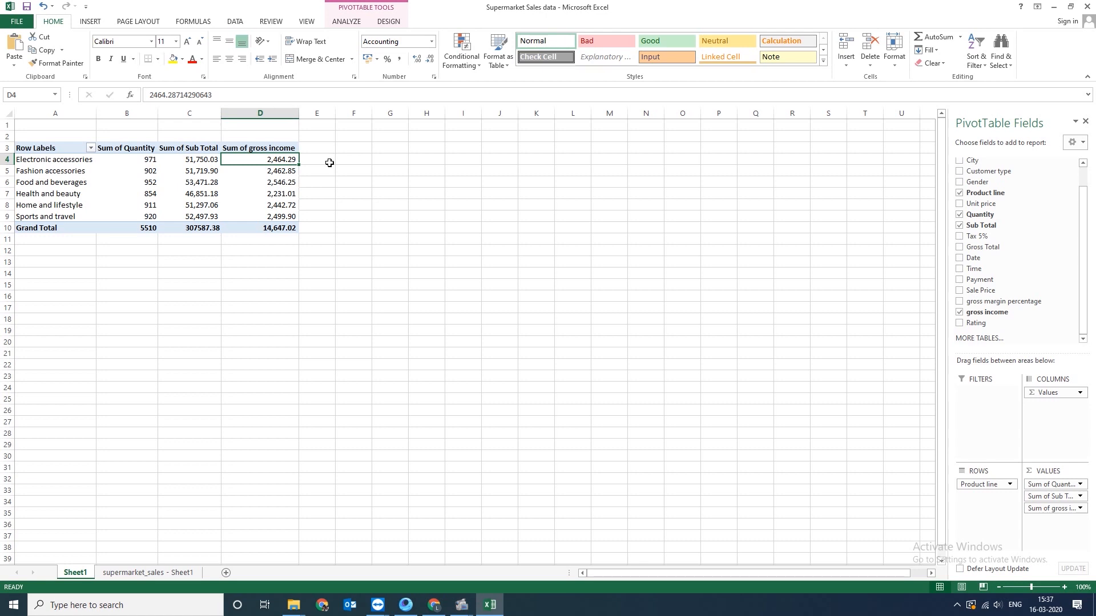
click(18, 159)
drag(48, 161, 46, 209)
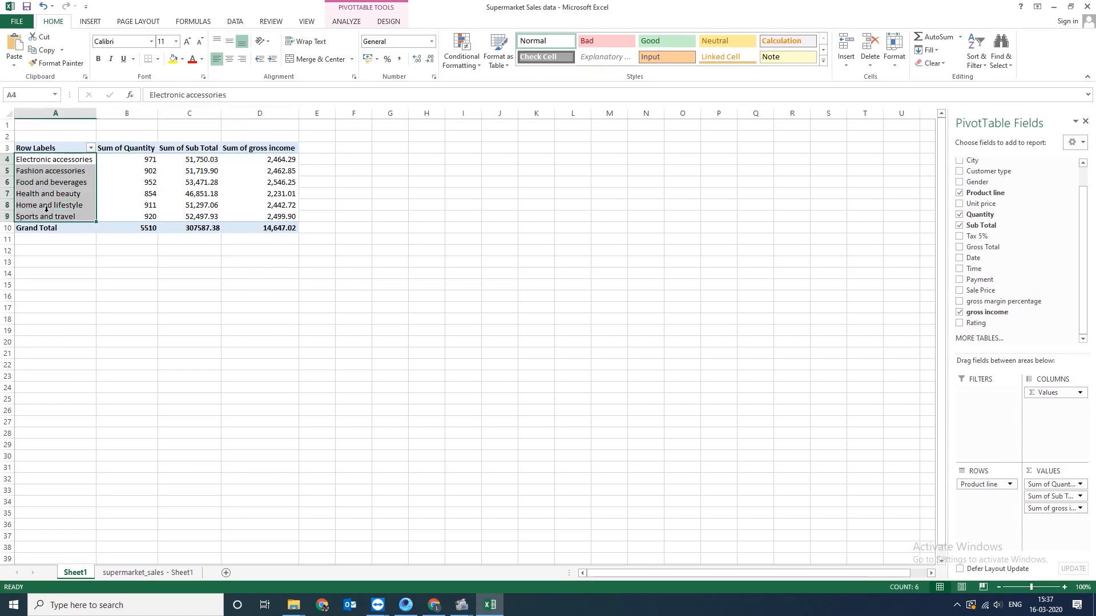
drag(154, 162, 137, 220)
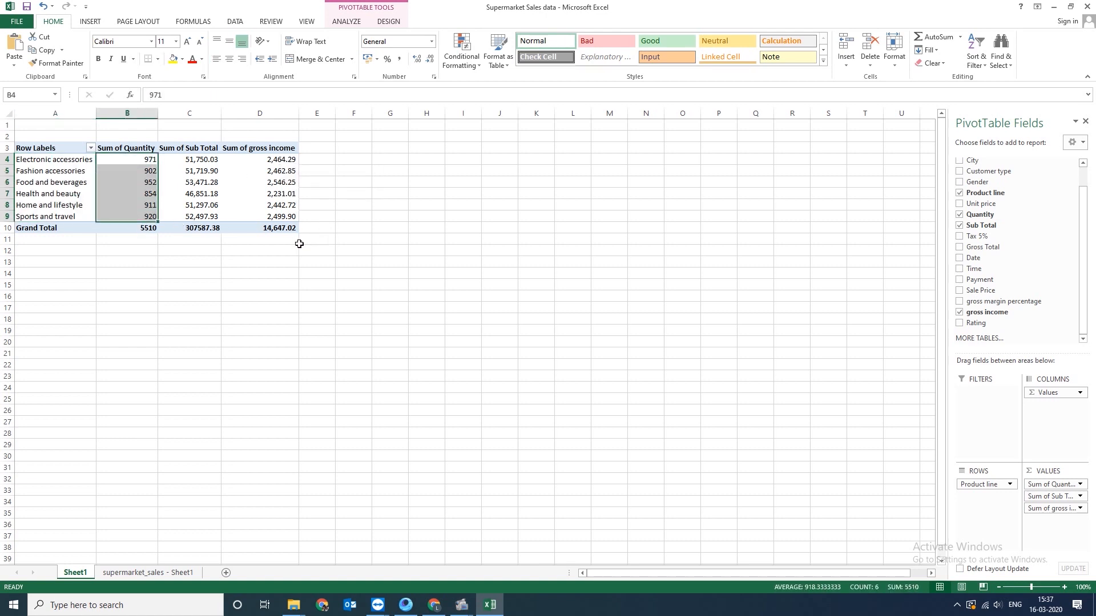
click(285, 228)
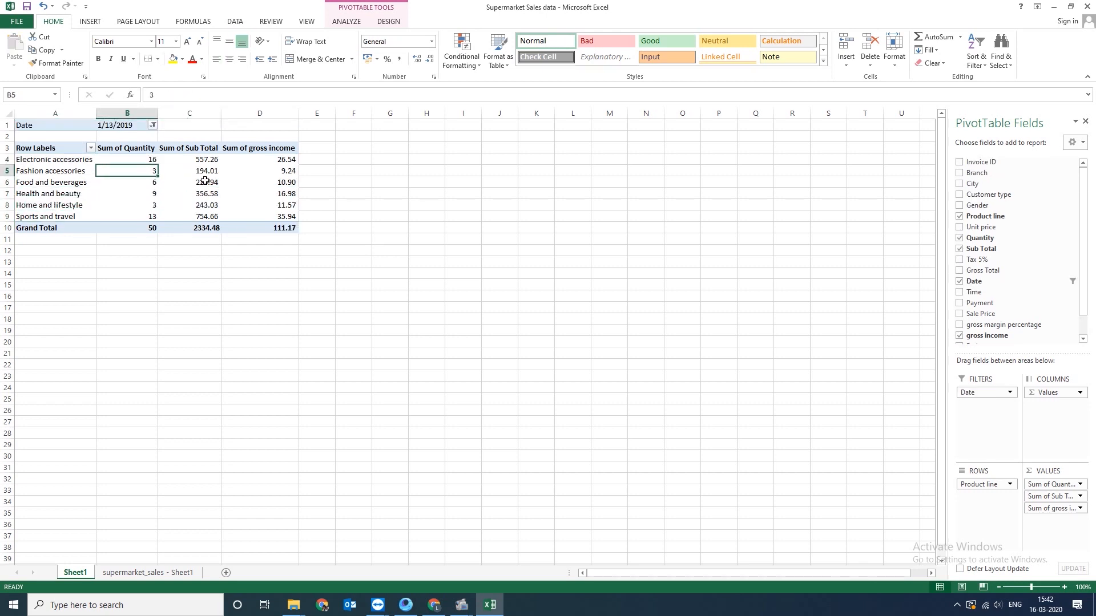
Examine the Sub Total sums for Food and beverages and Home and lifestyle on the filtered date 1/13/2019
click(206, 182)
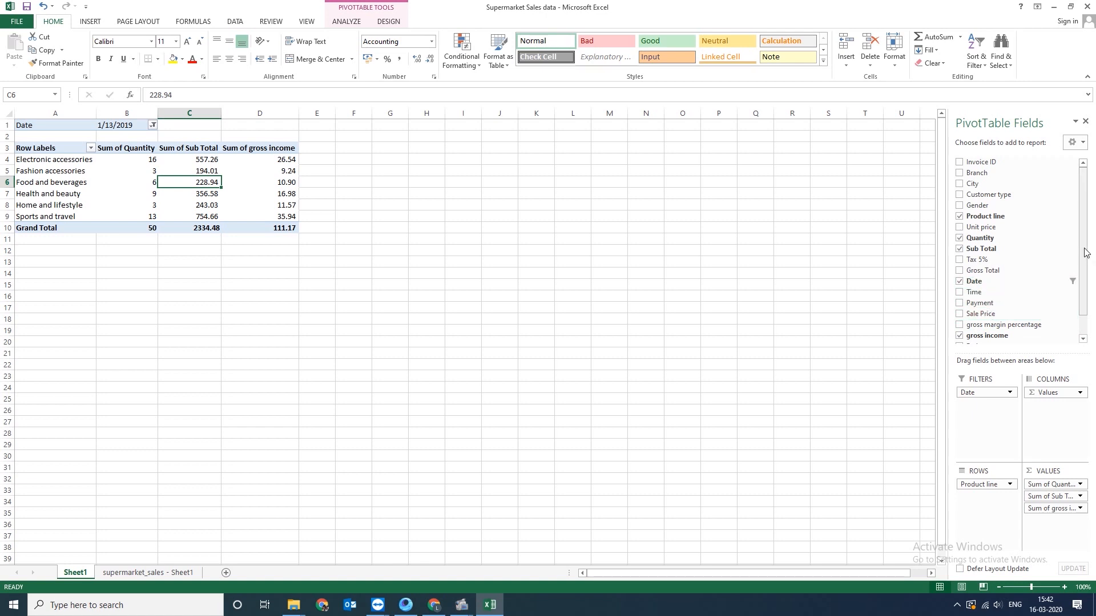
mouse_move(198, 208)
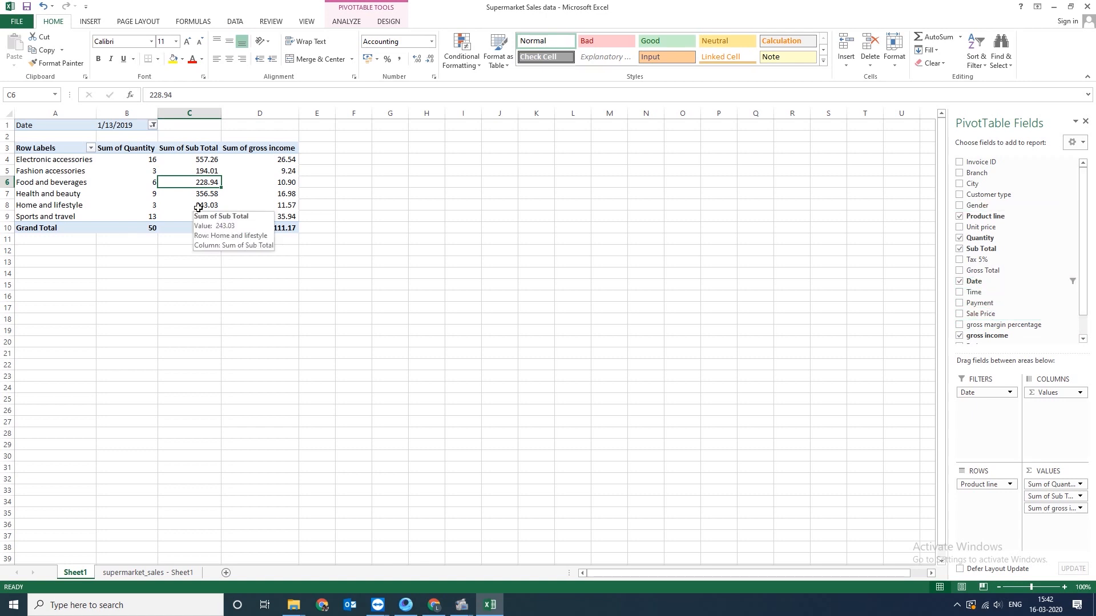